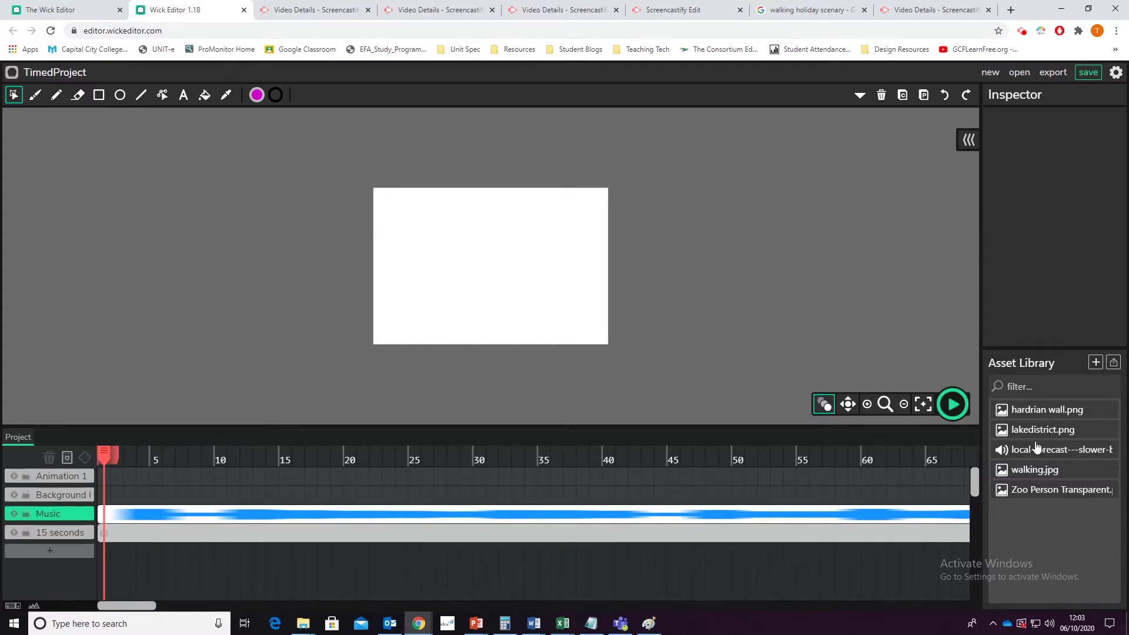
Step: Create a frame at frame 1 of the Background layer and place lakedistrict.png from the asset library in it
{"action": "left_click", "coordinate": [1029, 412]}
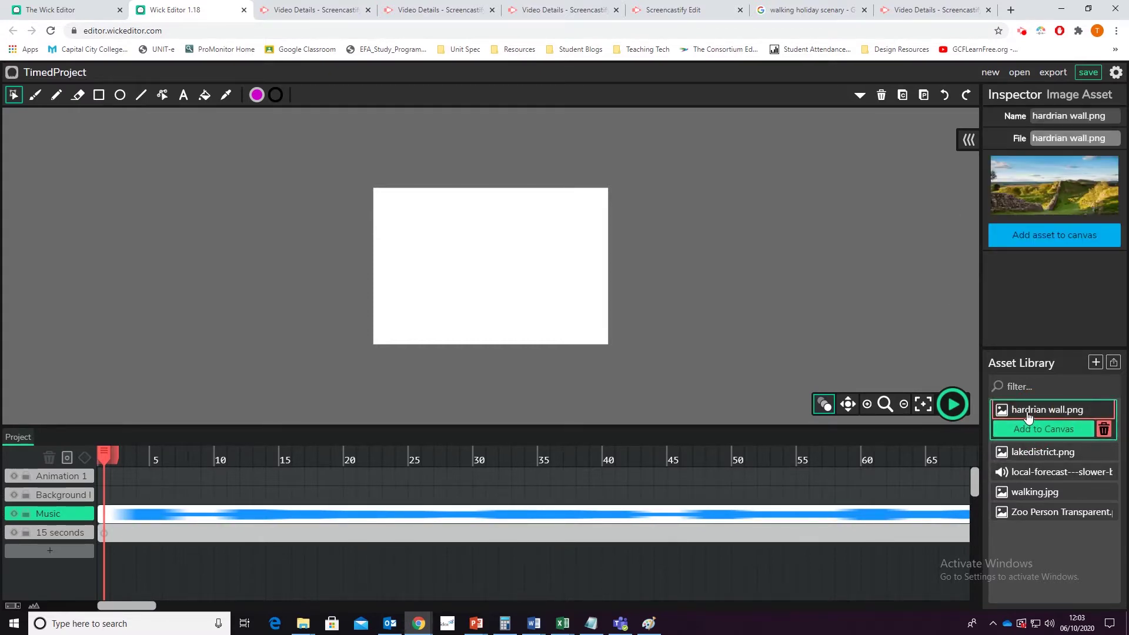
{"action": "left_click_drag", "start_coordinate": [1027, 415], "coordinate": [105, 499]}
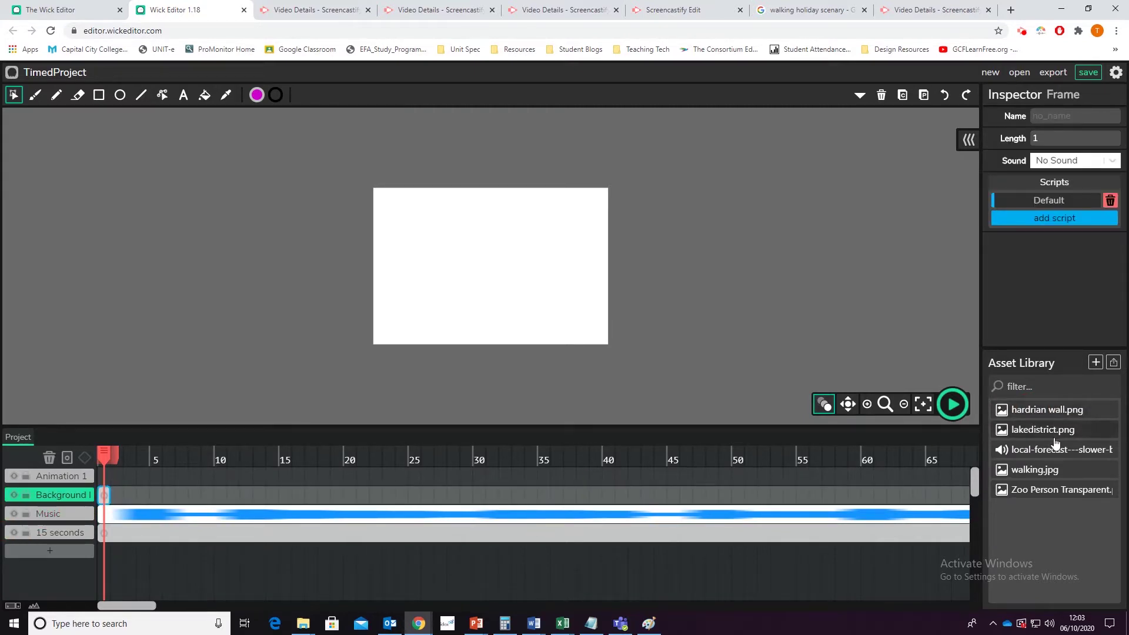
{"action": "left_click_drag", "start_coordinate": [1052, 436], "coordinate": [504, 284]}
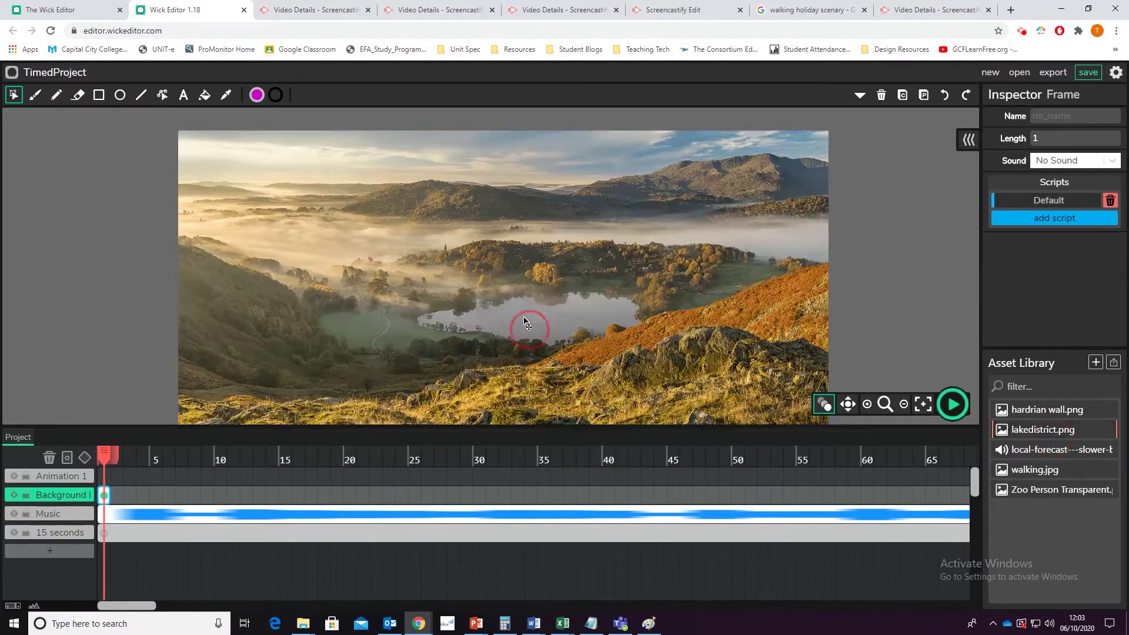
Step: Scale the lake picture to about 1041 by 481 and position it over the canvas, its right edge slightly past the canvas edge
{"action": "left_click", "coordinate": [256, 189]}
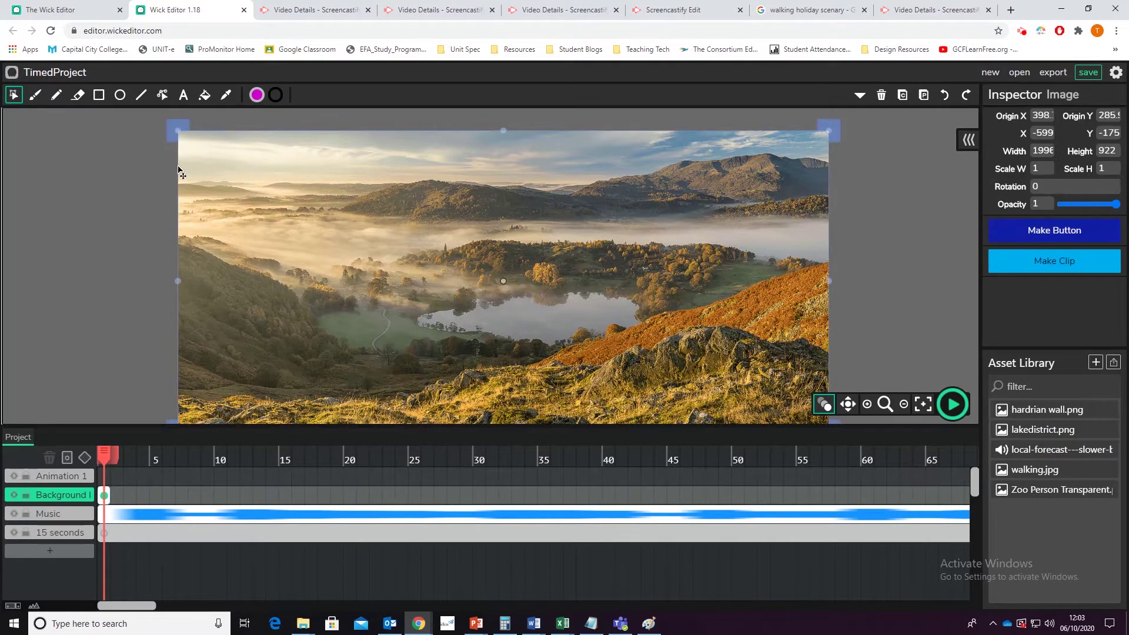
{"action": "left_click_drag", "start_coordinate": [175, 132], "coordinate": [456, 334]}
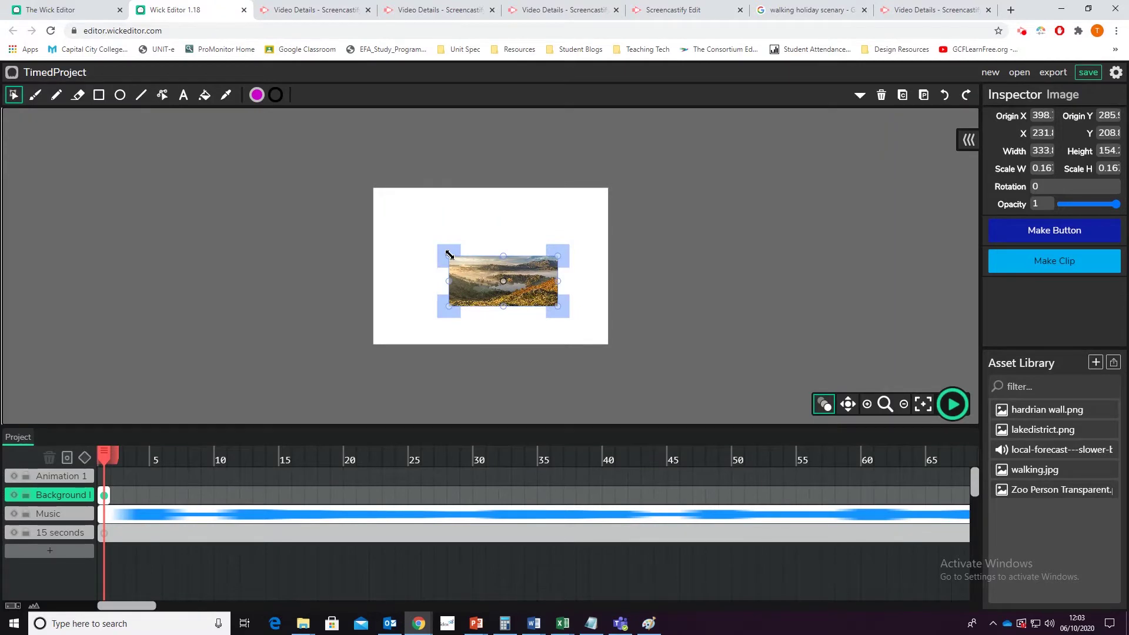
{"action": "left_click_drag", "start_coordinate": [449, 254], "coordinate": [340, 170]}
{"action": "left_click_drag", "start_coordinate": [415, 247], "coordinate": [451, 243]}
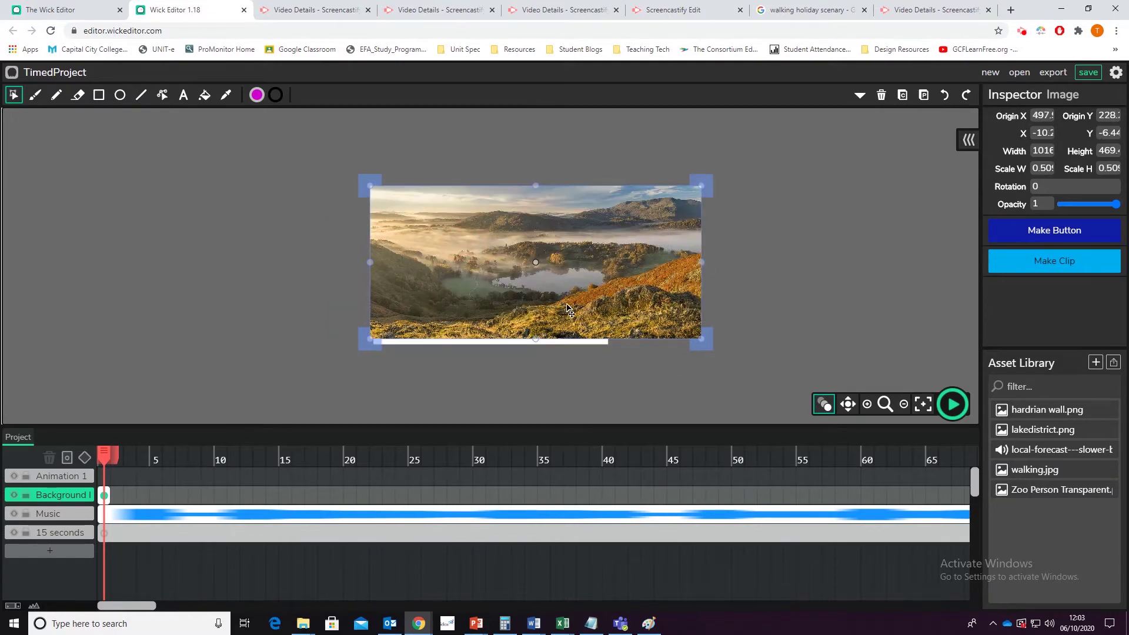
{"action": "left_click_drag", "start_coordinate": [567, 309], "coordinate": [501, 305]}
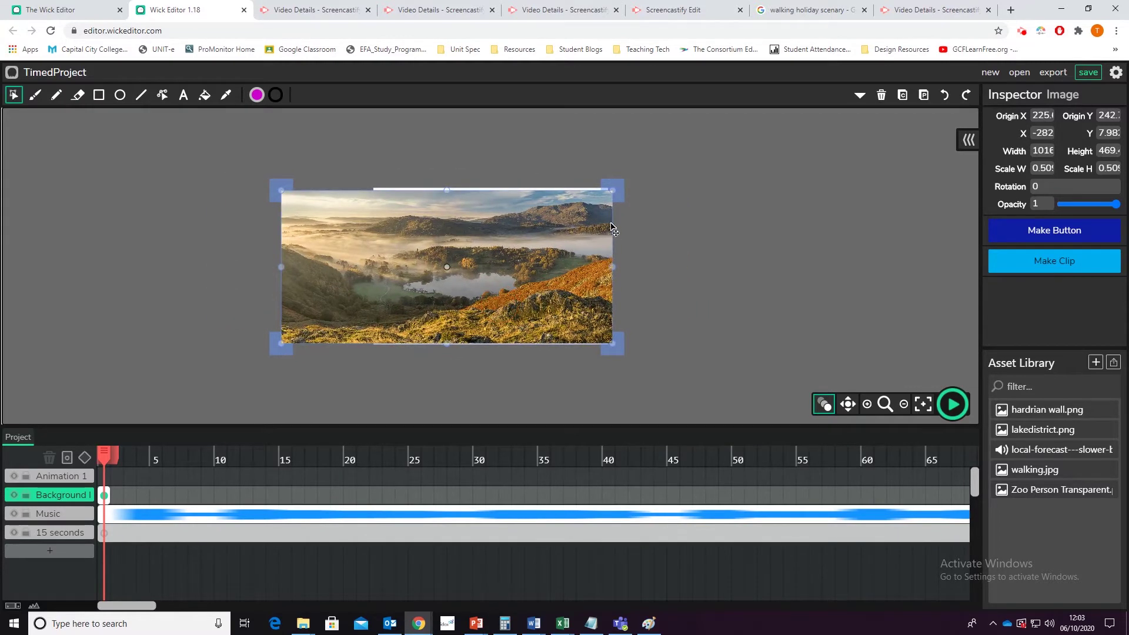
{"action": "left_click_drag", "start_coordinate": [611, 187], "coordinate": [615, 185]}
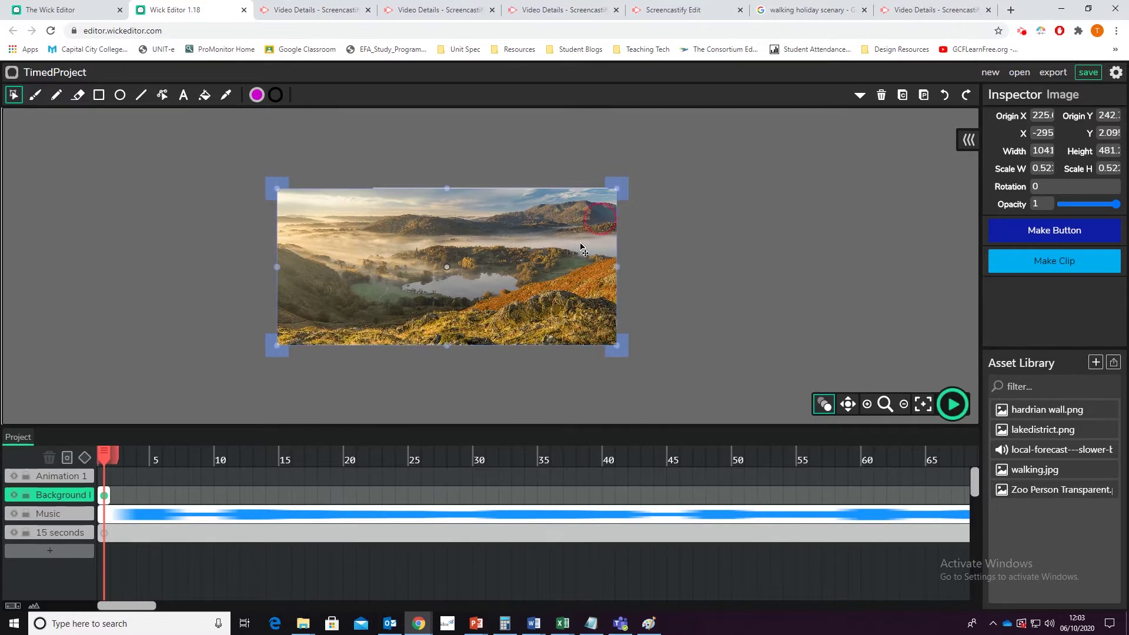
{"action": "left_click", "coordinate": [573, 245]}
{"action": "left_click", "coordinate": [661, 297]}
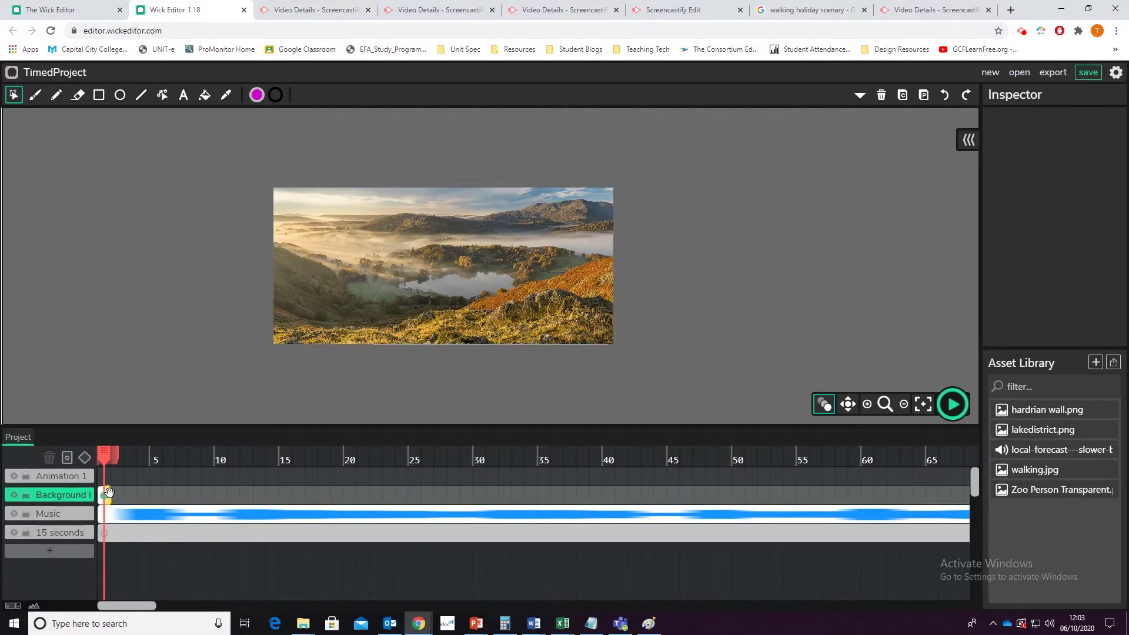
Step: Extend the Background frame to 60 frames and create a frame of the same length on the Animation 1 layer
{"action": "left_click_drag", "start_coordinate": [108, 496], "coordinate": [873, 494]}
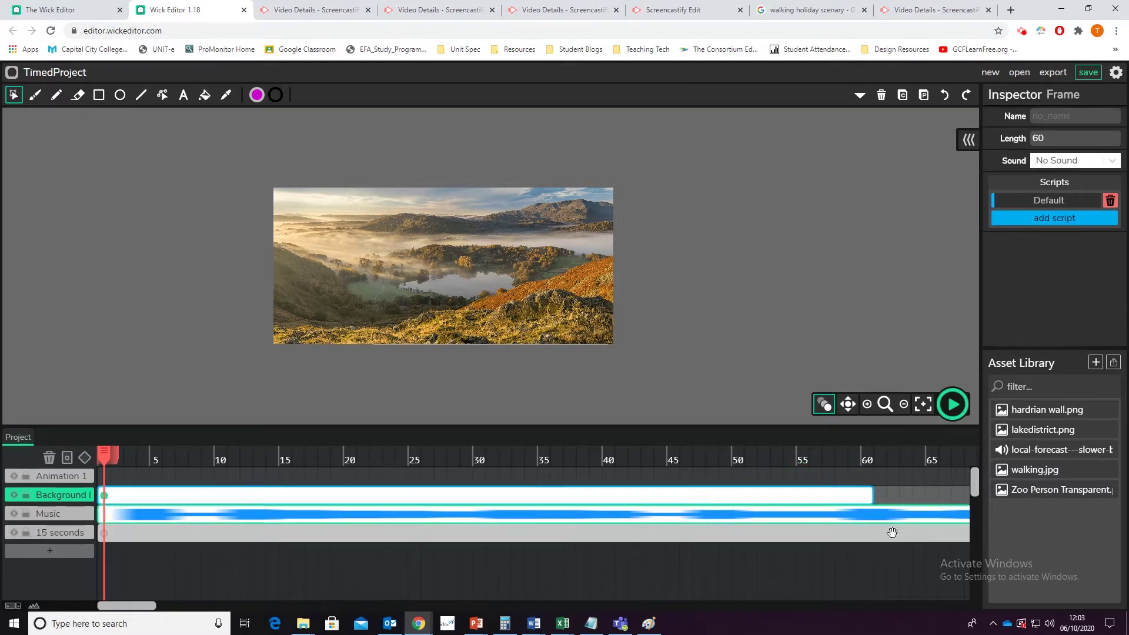
{"action": "left_click", "coordinate": [104, 476]}
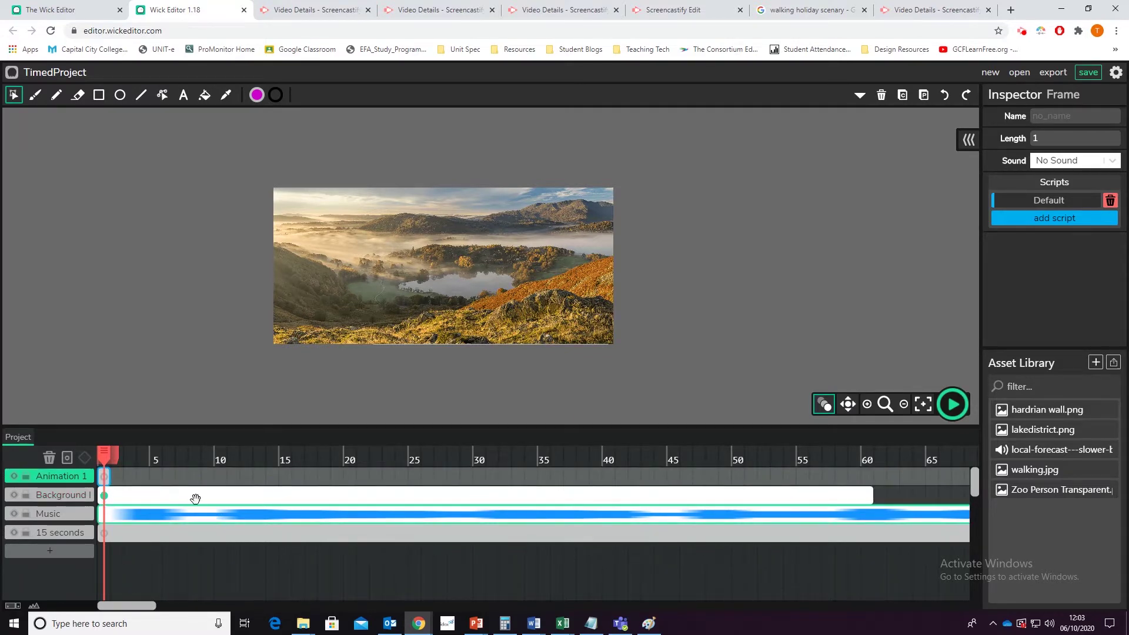
{"action": "left_click_drag", "start_coordinate": [113, 479], "coordinate": [874, 462]}
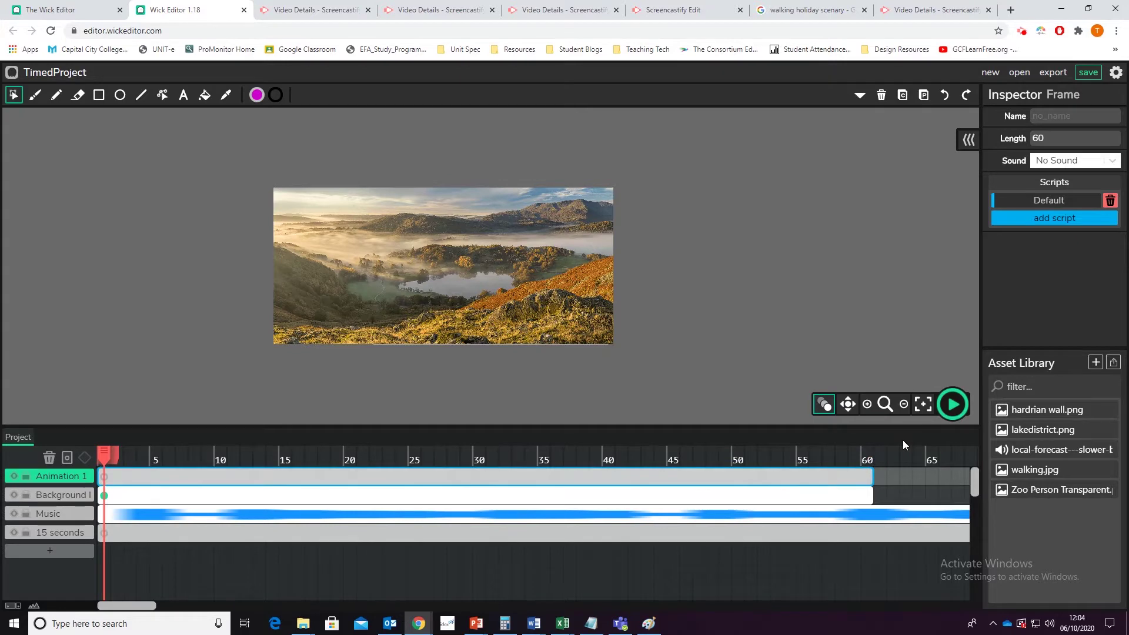
Step: Place the Zoo Person Transparent image on Animation 1, just outside the lower right edge of the lake picture
{"action": "left_click", "coordinate": [1044, 494]}
{"action": "left_click_drag", "start_coordinate": [1063, 496], "coordinate": [645, 300]}
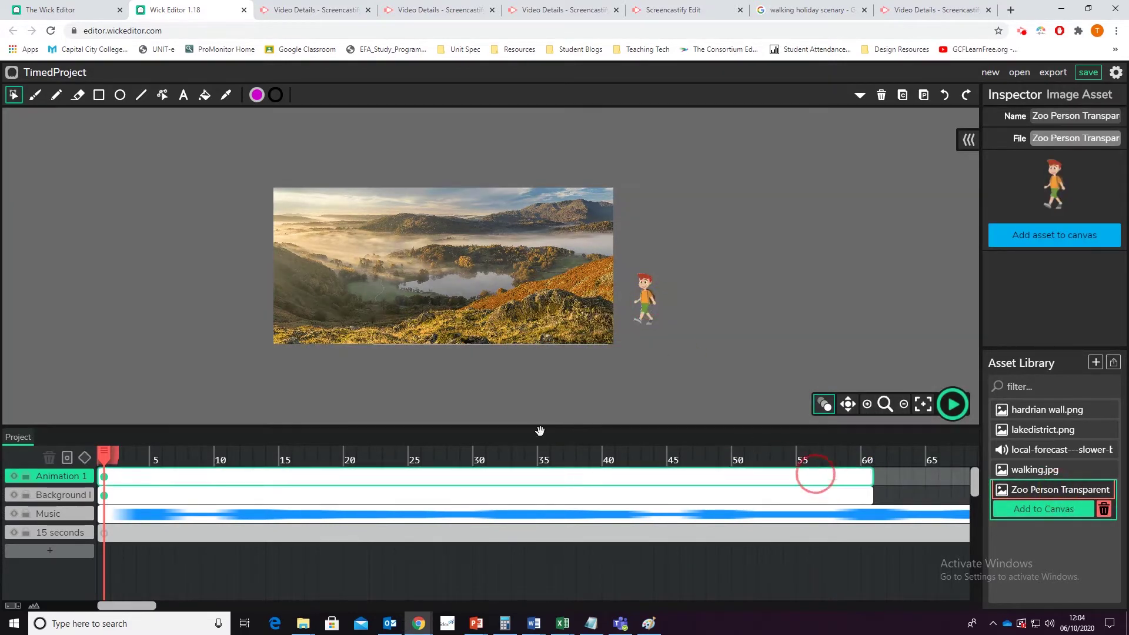
{"action": "mouse_move", "coordinate": [645, 303]}
{"action": "left_mouse_down"}
{"action": "mouse_move", "coordinate": [638, 329]}
{"action": "mouse_move", "coordinate": [633, 321]}
{"action": "left_mouse_up"}
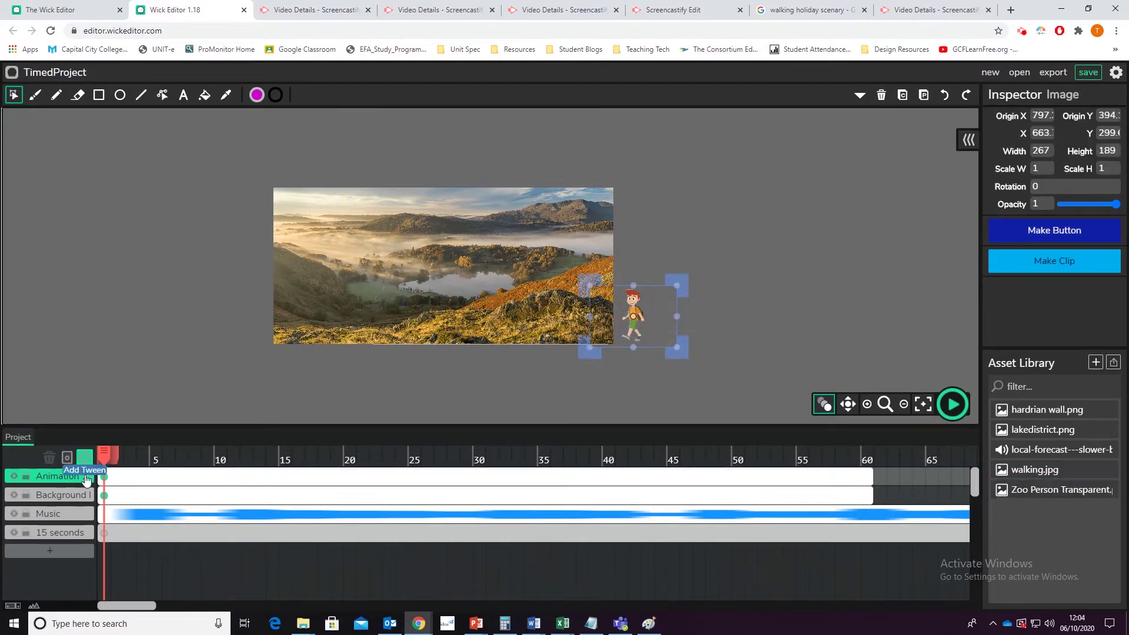
Step: Tween the walking person from frame 1 to frame 60, ending just outside the lower left edge of the lake picture
{"action": "left_click", "coordinate": [86, 459]}
{"action": "left_click_drag", "start_coordinate": [105, 456], "coordinate": [869, 462]}
{"action": "left_click", "coordinate": [821, 468]}
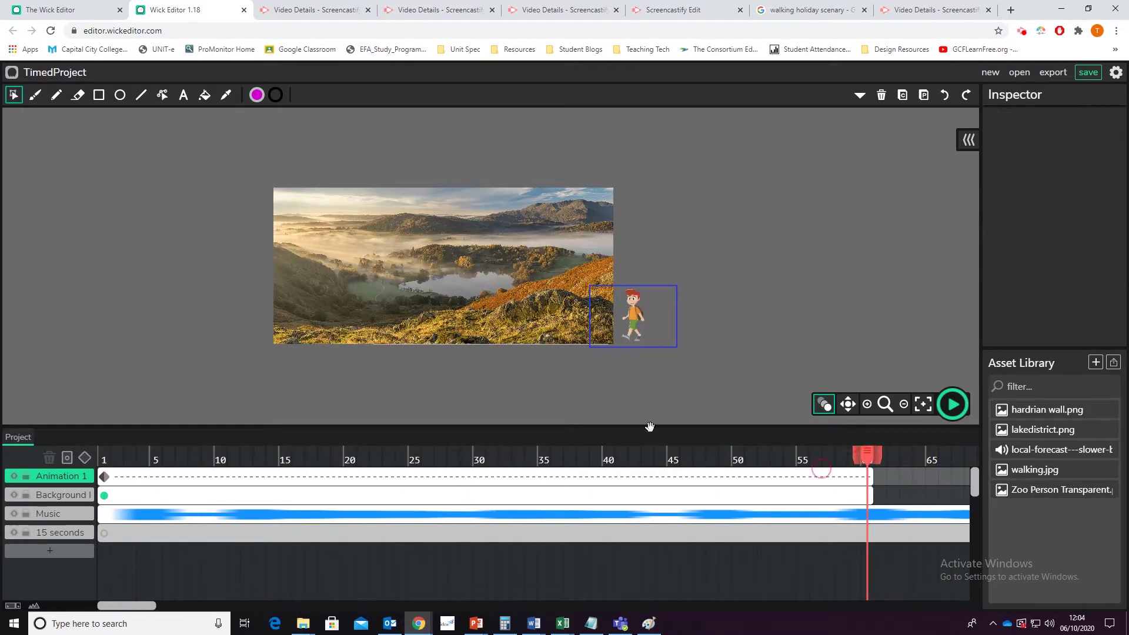
{"action": "left_click", "coordinate": [85, 458]}
{"action": "left_click_drag", "start_coordinate": [628, 321], "coordinate": [262, 321]}
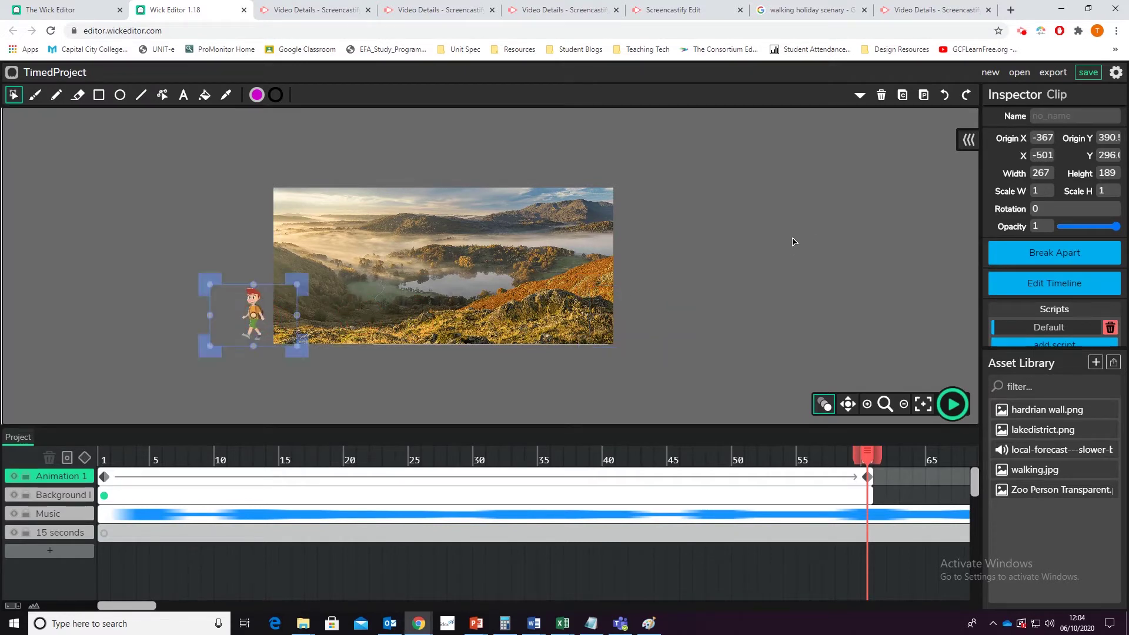
{"action": "left_click", "coordinate": [811, 251]}
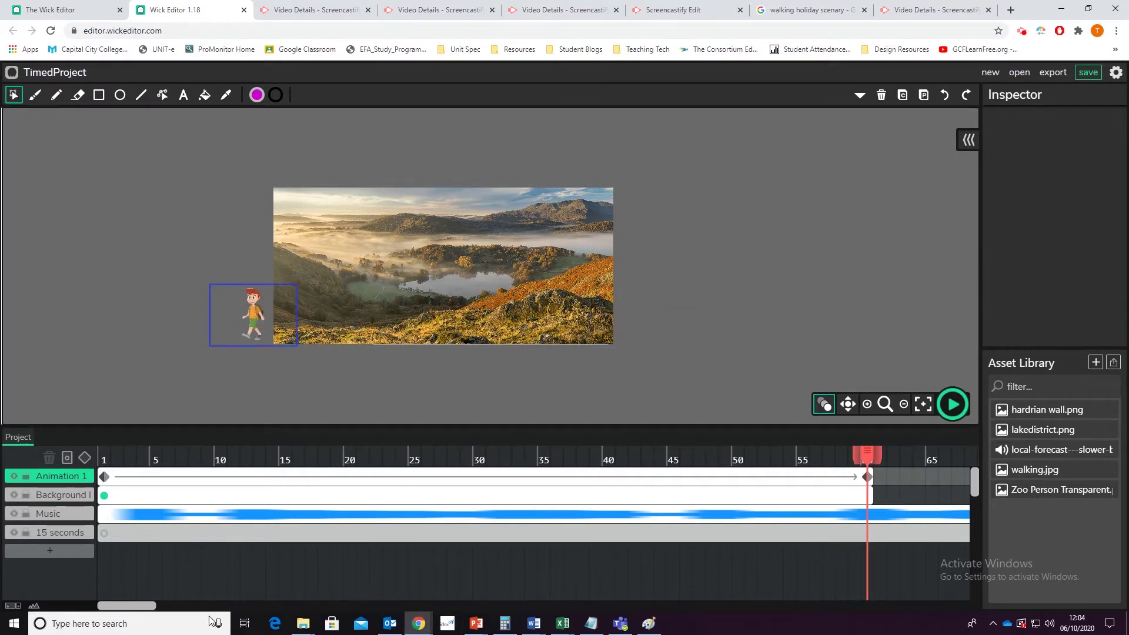
Step: Create a new Background frame at frame 61 and place walking.jpg in it
{"action": "left_click_drag", "start_coordinate": [139, 605], "coordinate": [183, 605]}
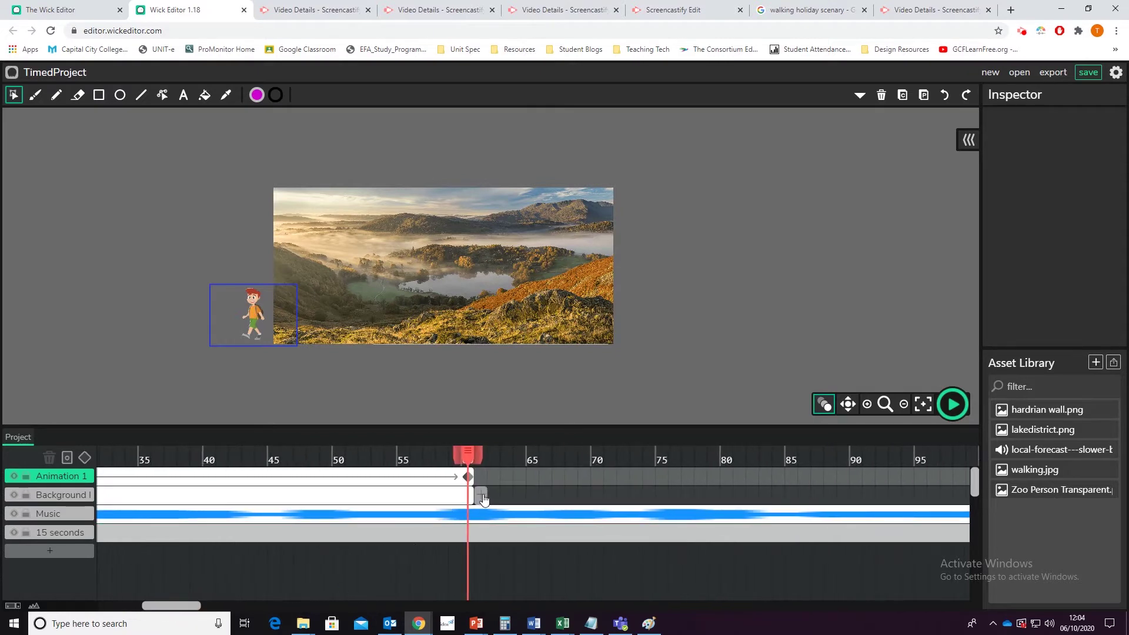
{"action": "left_click", "coordinate": [482, 497]}
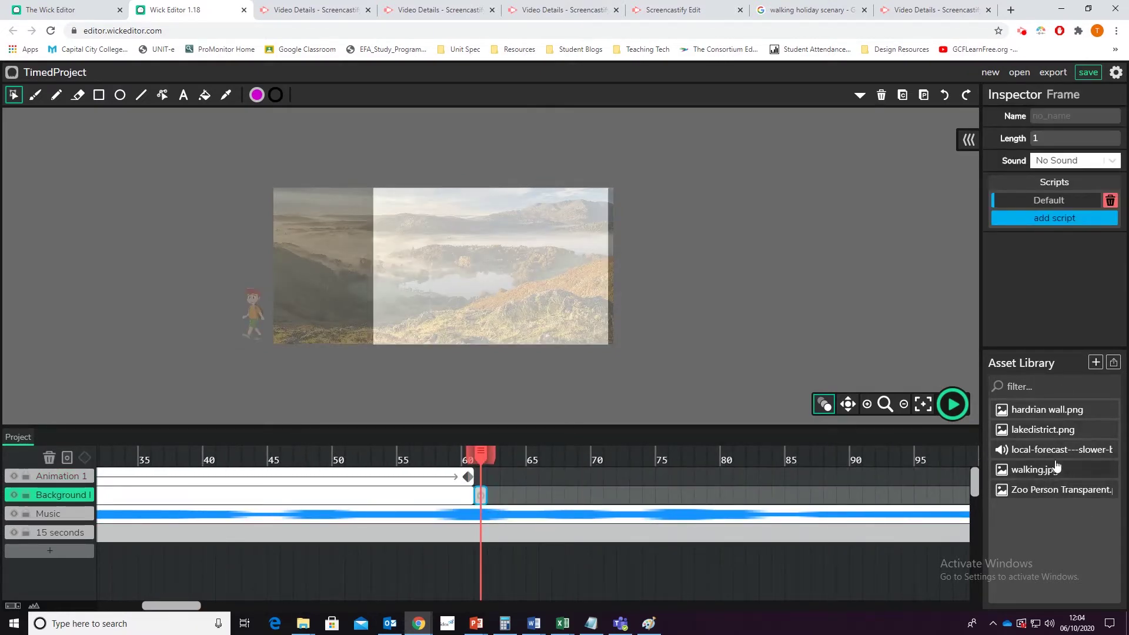
{"action": "left_click_drag", "start_coordinate": [1035, 471], "coordinate": [492, 304]}
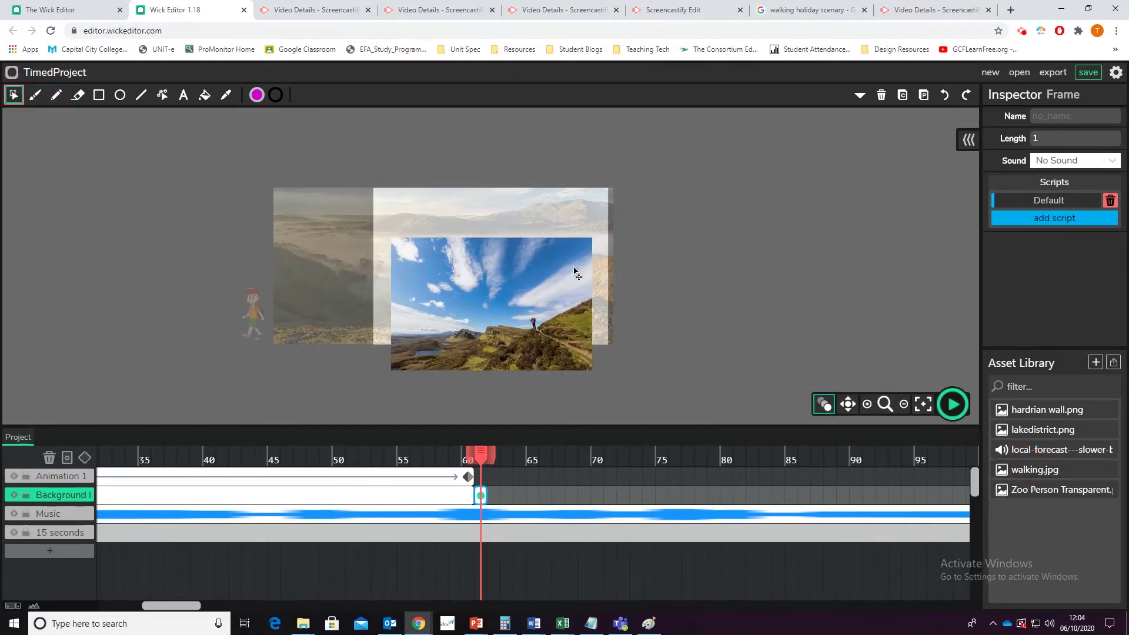
Step: Move walking.jpg to the canvas's upper left corner and enlarge it to about 786 by 528 to cover the canvas
{"action": "left_click_drag", "start_coordinate": [568, 284], "coordinate": [542, 237]}
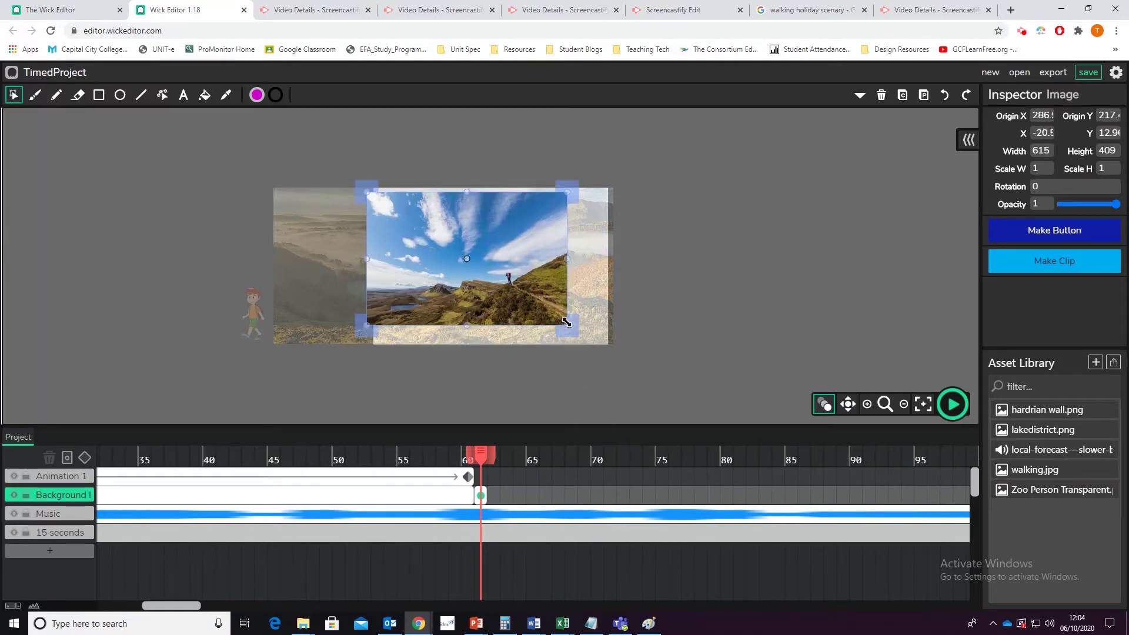
{"action": "left_click_drag", "start_coordinate": [569, 324], "coordinate": [562, 287]}
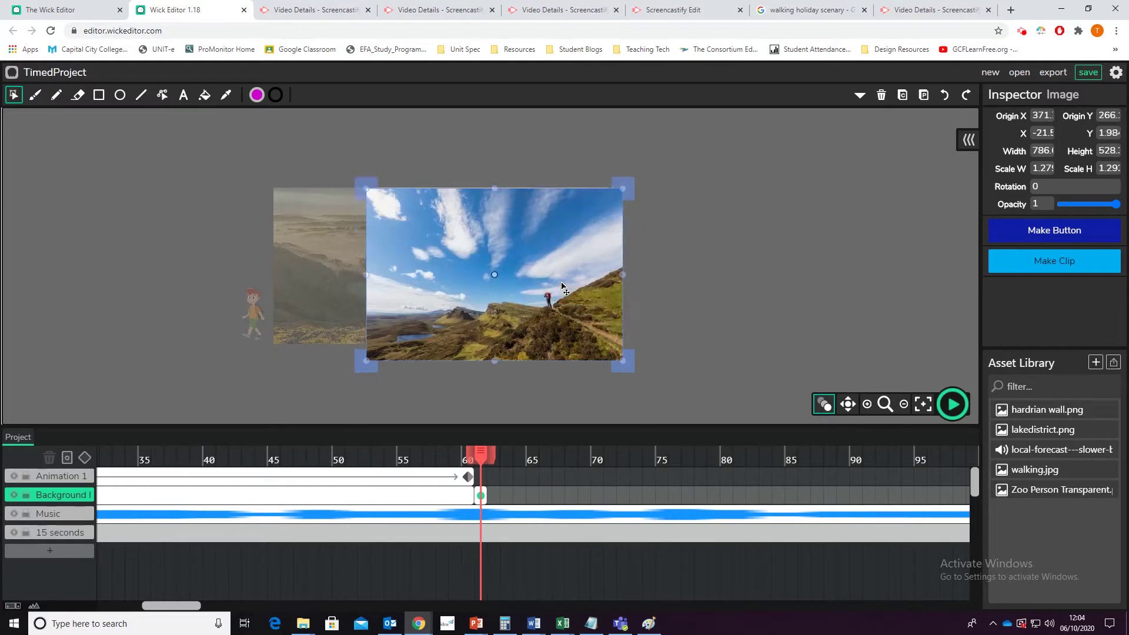
{"action": "left_click", "coordinate": [749, 242]}
Step: Add a new layer, move it to the top of the layer stack and name it Text
{"action": "left_click", "coordinate": [51, 550]}
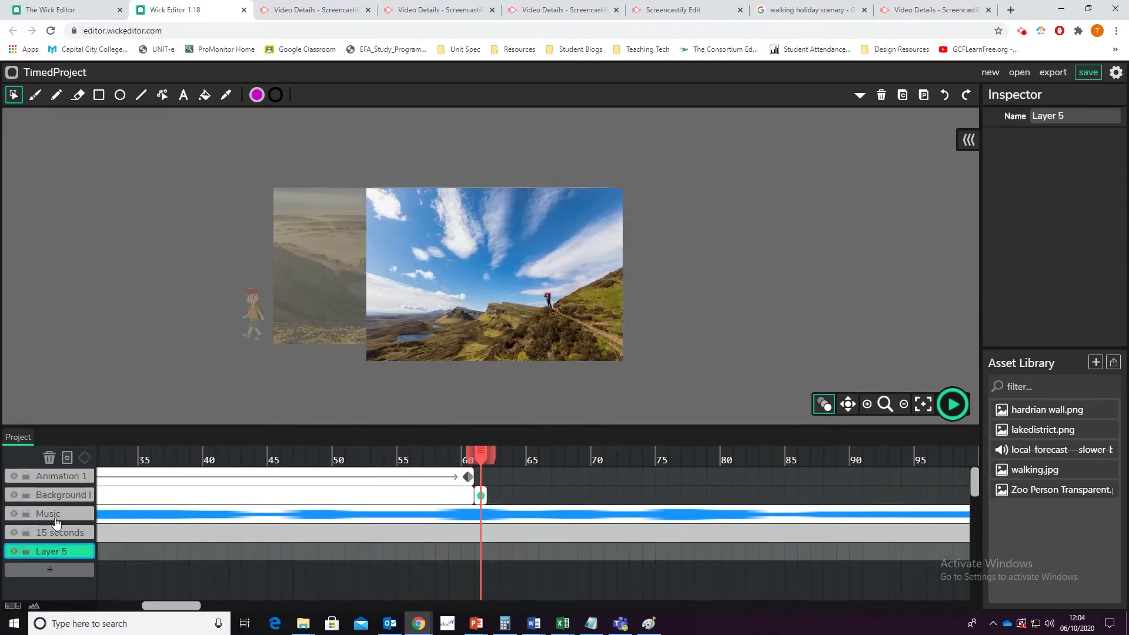
{"action": "left_click", "coordinate": [67, 458]}
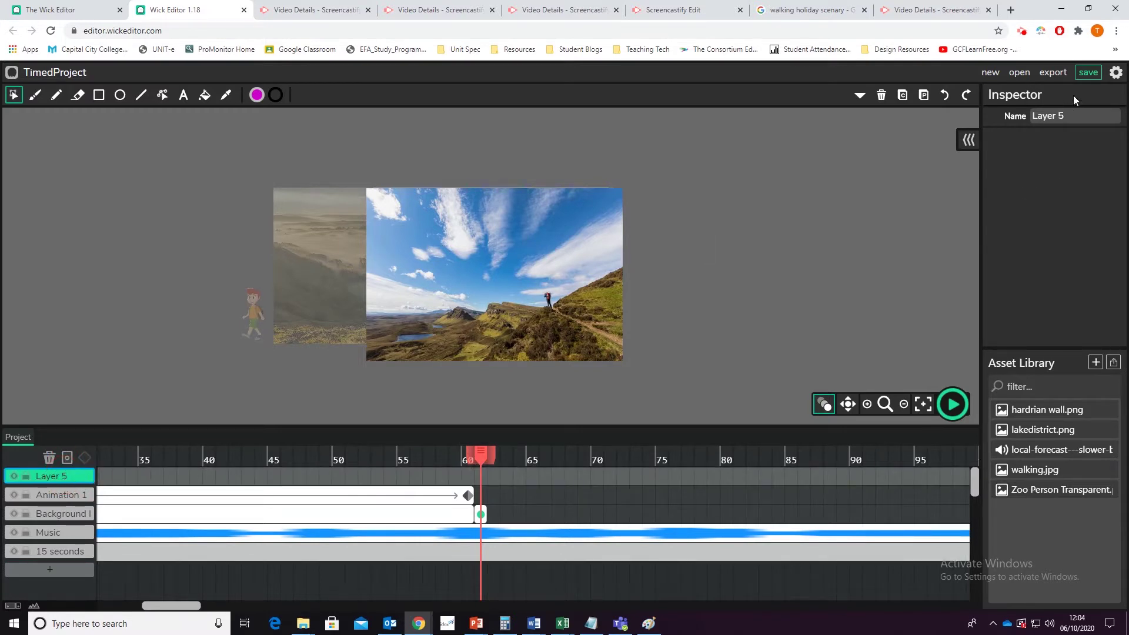
{"action": "left_click", "coordinate": [1091, 117]}
{"action": "type", "text": "Text"}
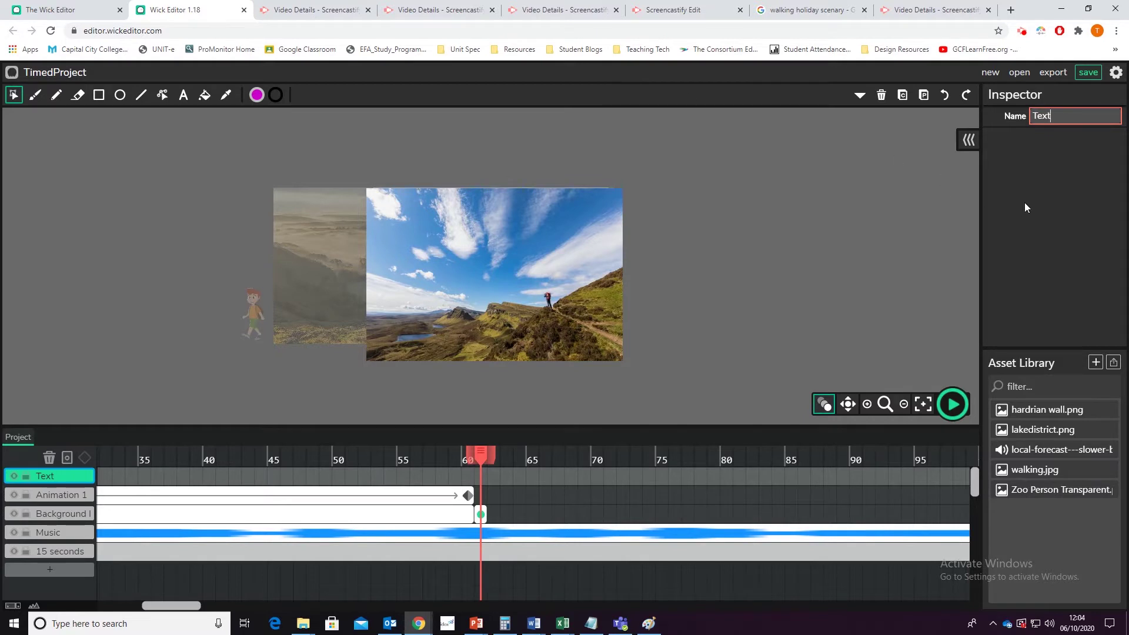
{"action": "left_click", "coordinate": [1024, 202]}
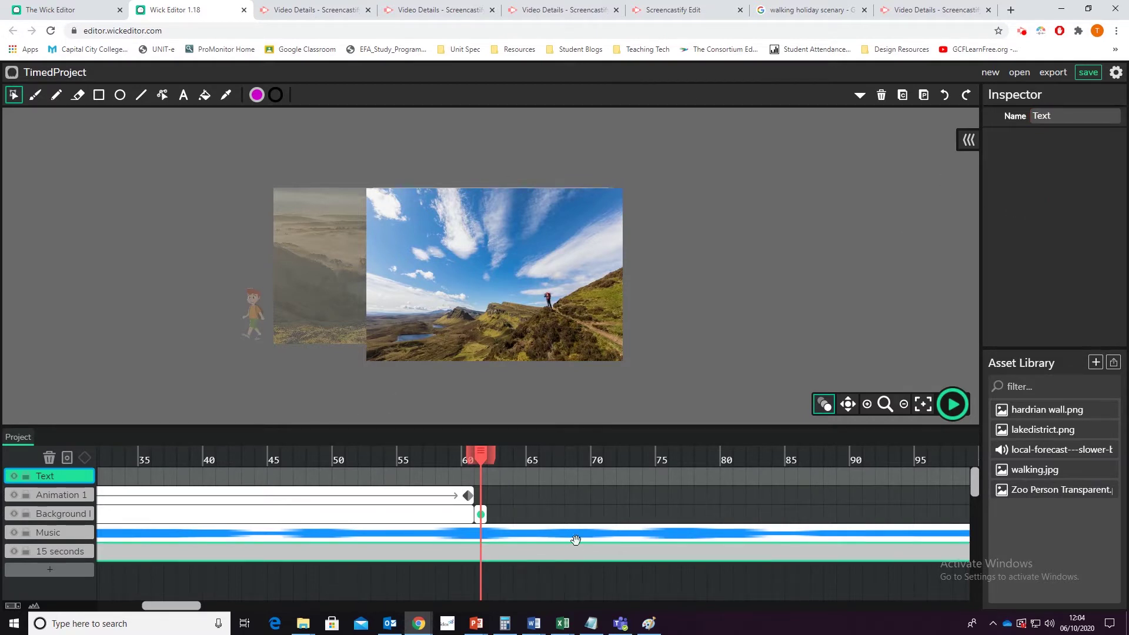
Step: Create a frame at frame 61 of the Text layer and add the text "Walking Holiday" above the canvas
{"action": "left_click", "coordinate": [482, 478]}
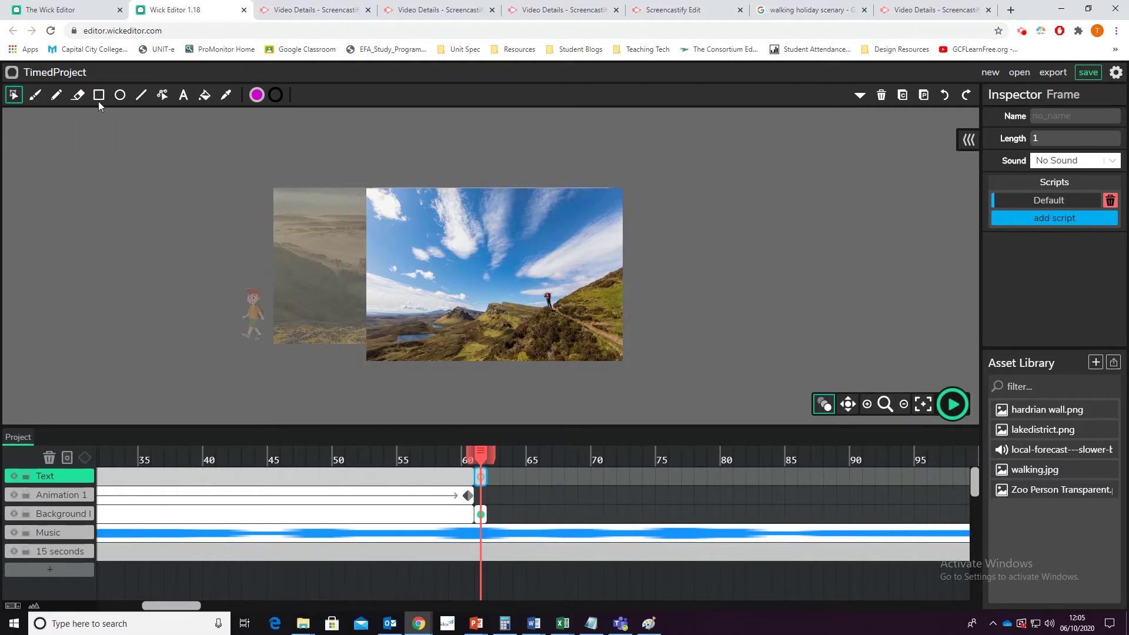
{"action": "left_click", "coordinate": [183, 96]}
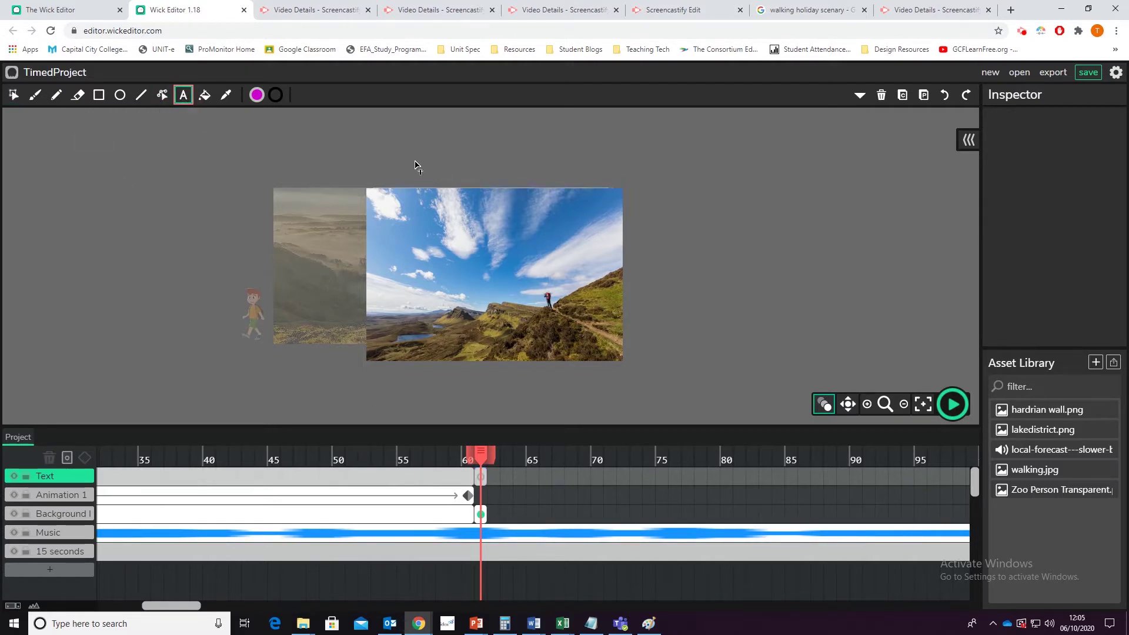
{"action": "left_click", "coordinate": [416, 161]}
{"action": "type", "text": "Walking Holiday"}
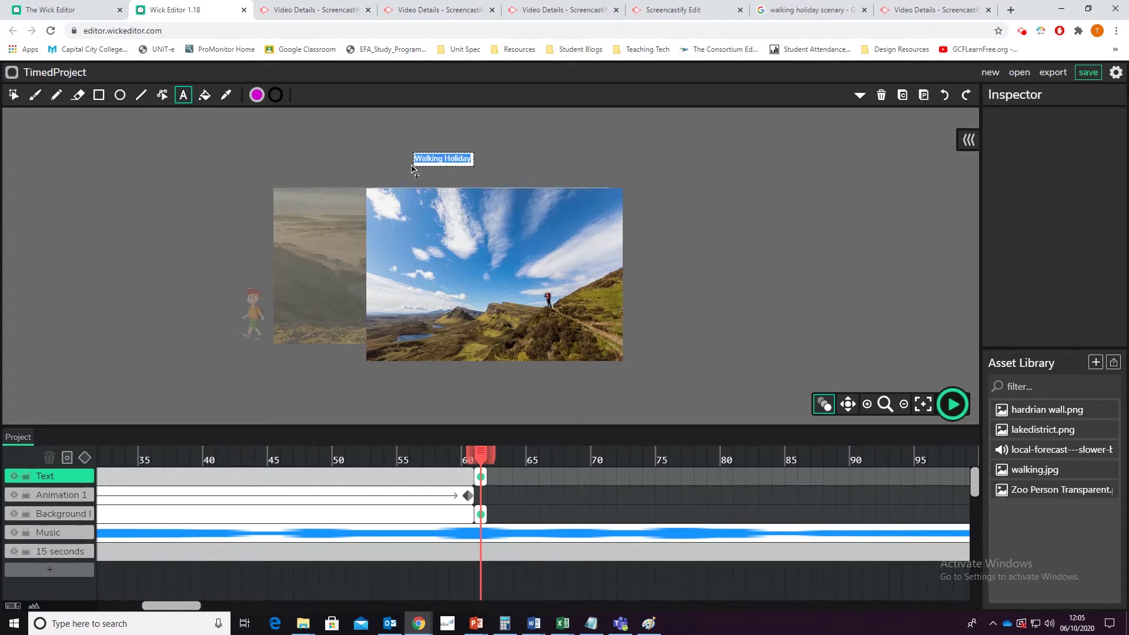
{"action": "left_click", "coordinate": [14, 95]}
{"action": "left_click", "coordinate": [416, 178]}
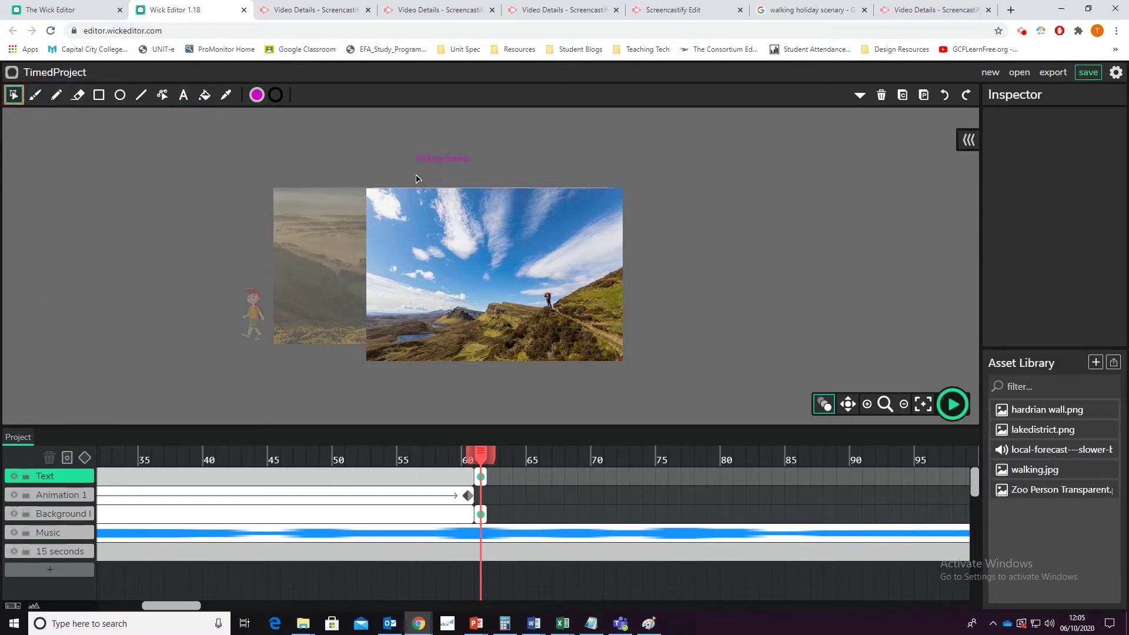
Step: Set the "Walking Holiday" text's font size to 70 and move it just above the top edge of the hiking picture
{"action": "left_click", "coordinate": [449, 162]}
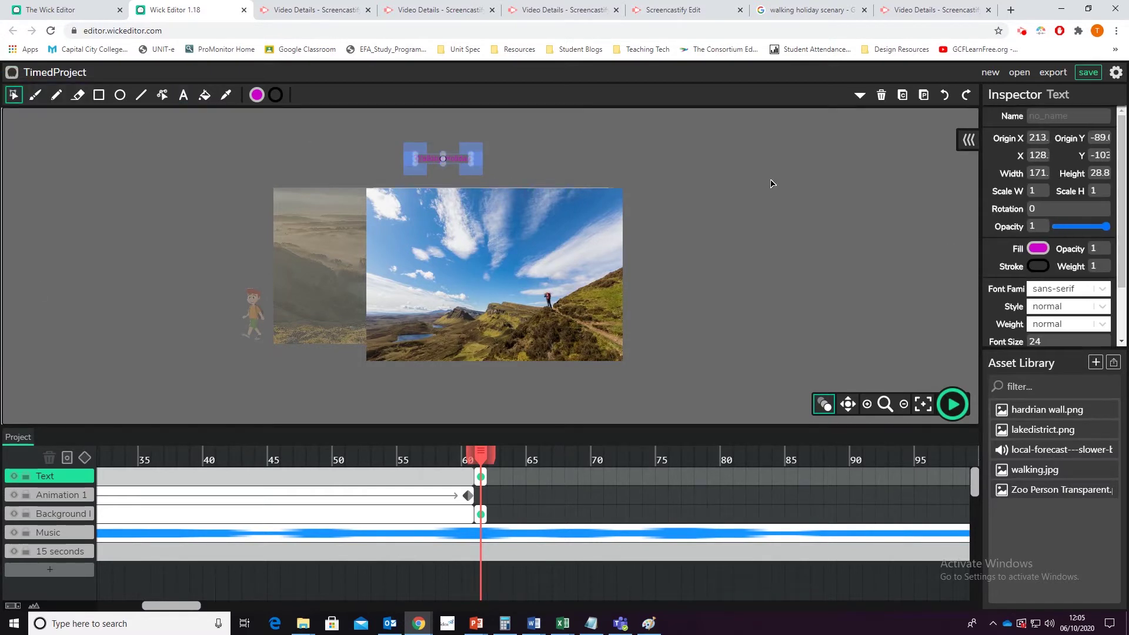
{"action": "left_click", "coordinate": [1073, 339]}
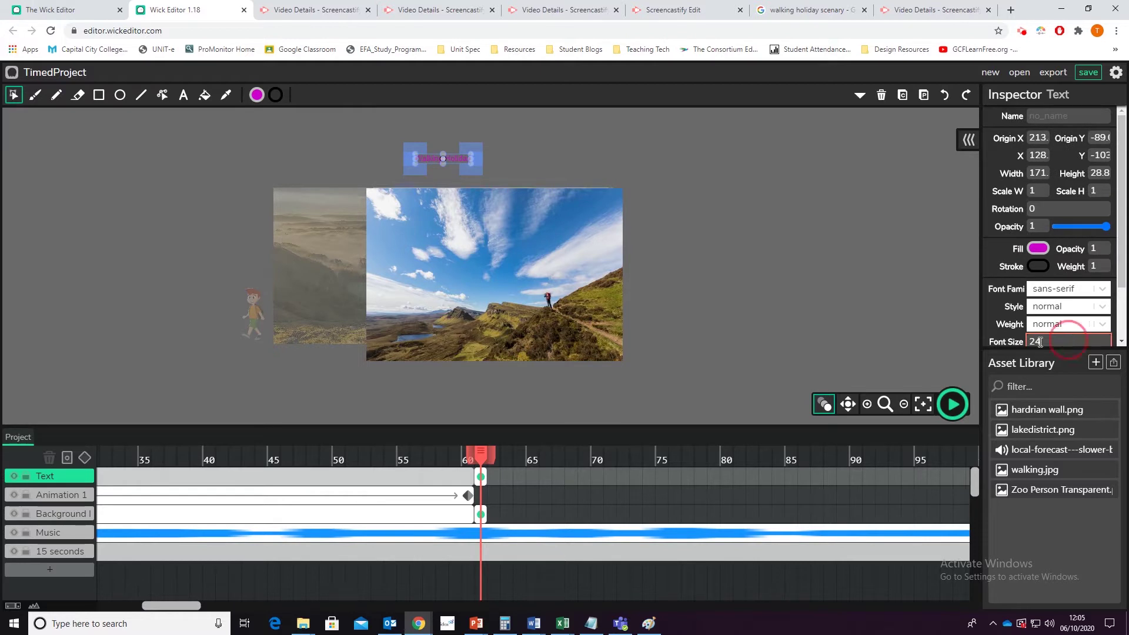
{"action": "left_click_drag", "start_coordinate": [1039, 342], "coordinate": [854, 334]}
{"action": "type", "text": "70"}
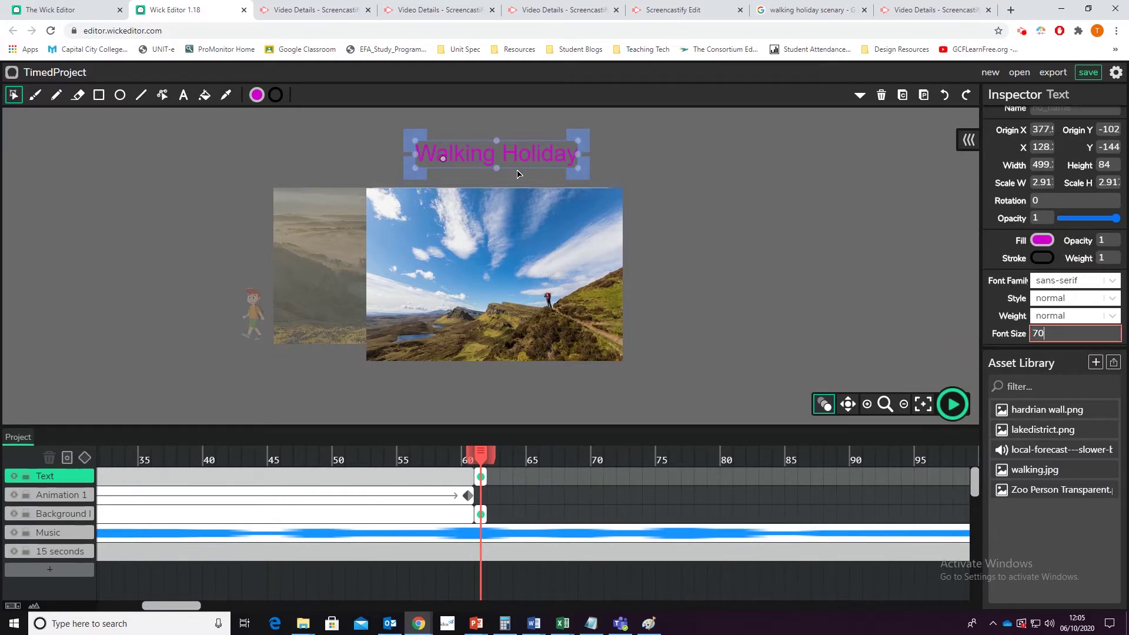
{"action": "left_click_drag", "start_coordinate": [528, 163], "coordinate": [533, 185]}
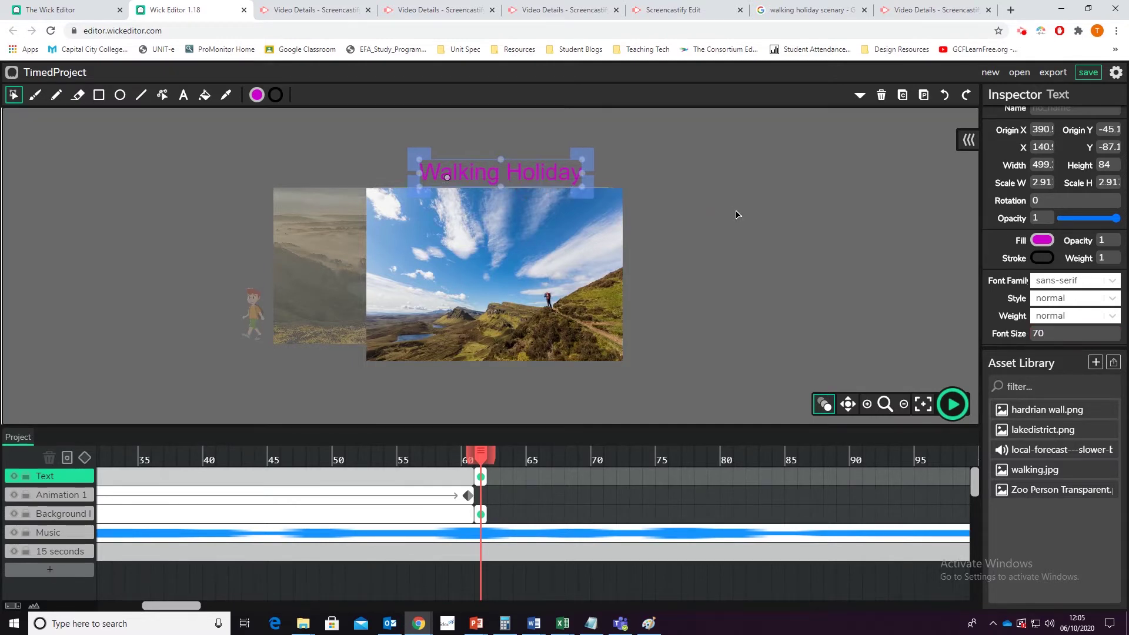
{"action": "left_click", "coordinate": [742, 213]}
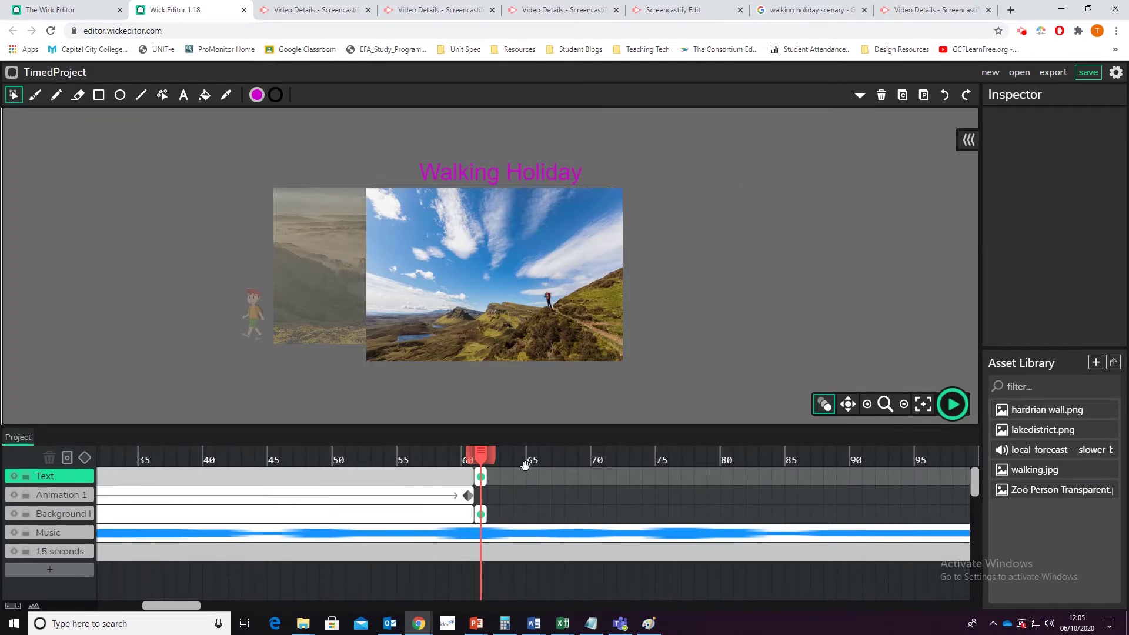
Step: Create a frame at frame 61 of Animation 1, and extend it and the background frame to 60 frames and the Text frame to 20
{"action": "left_click", "coordinate": [481, 495]}
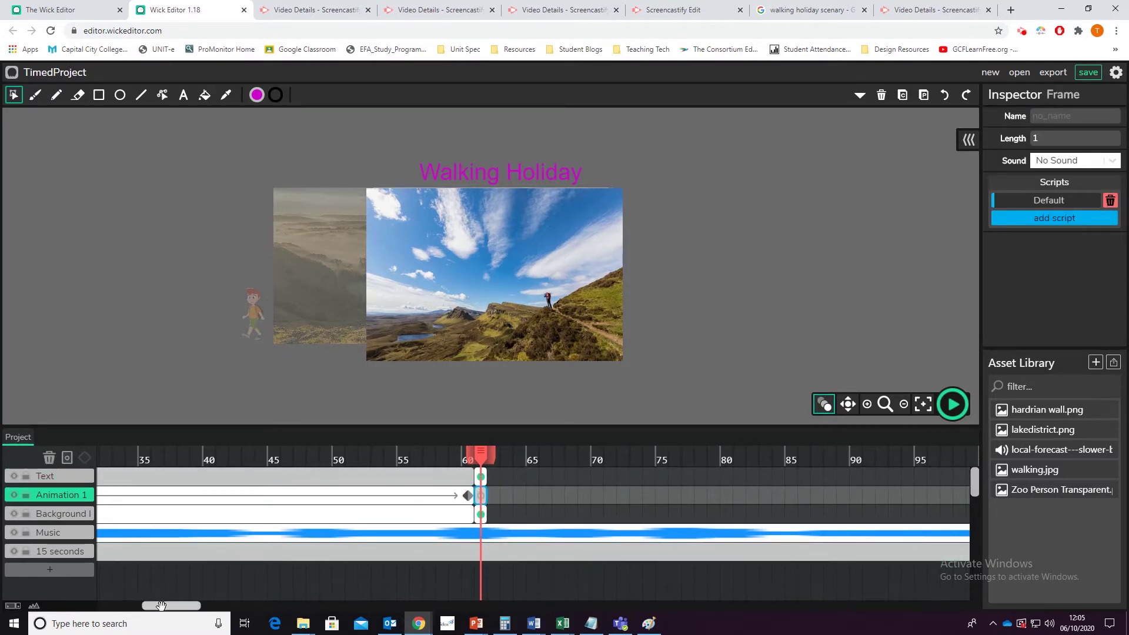
{"action": "left_click_drag", "start_coordinate": [168, 606], "coordinate": [202, 606]}
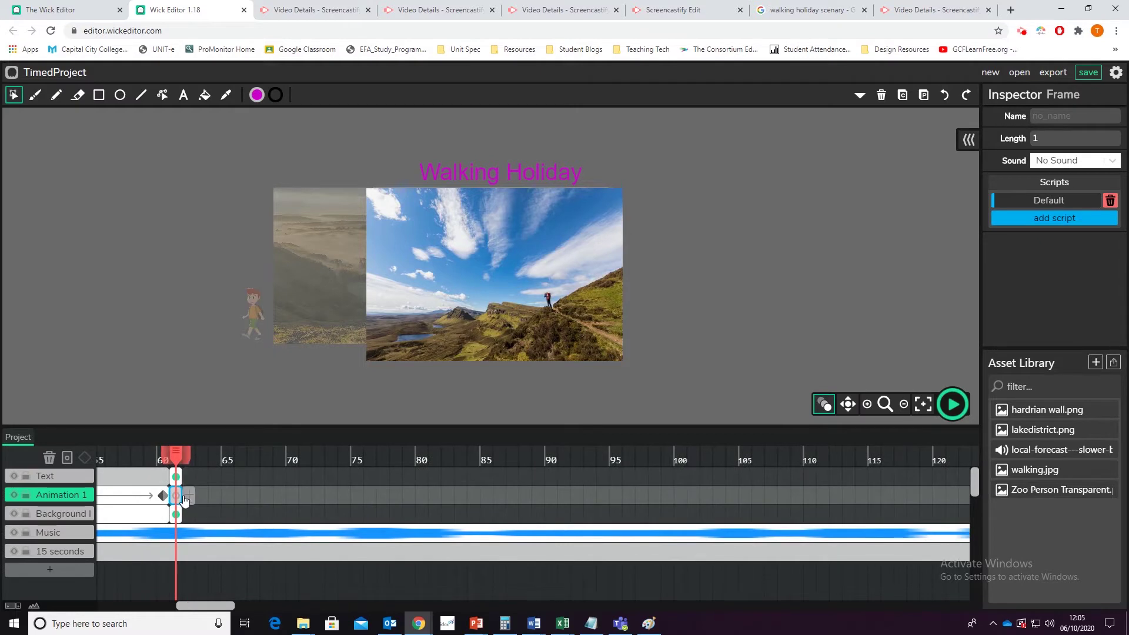
{"action": "left_click_drag", "start_coordinate": [178, 495], "coordinate": [960, 527]}
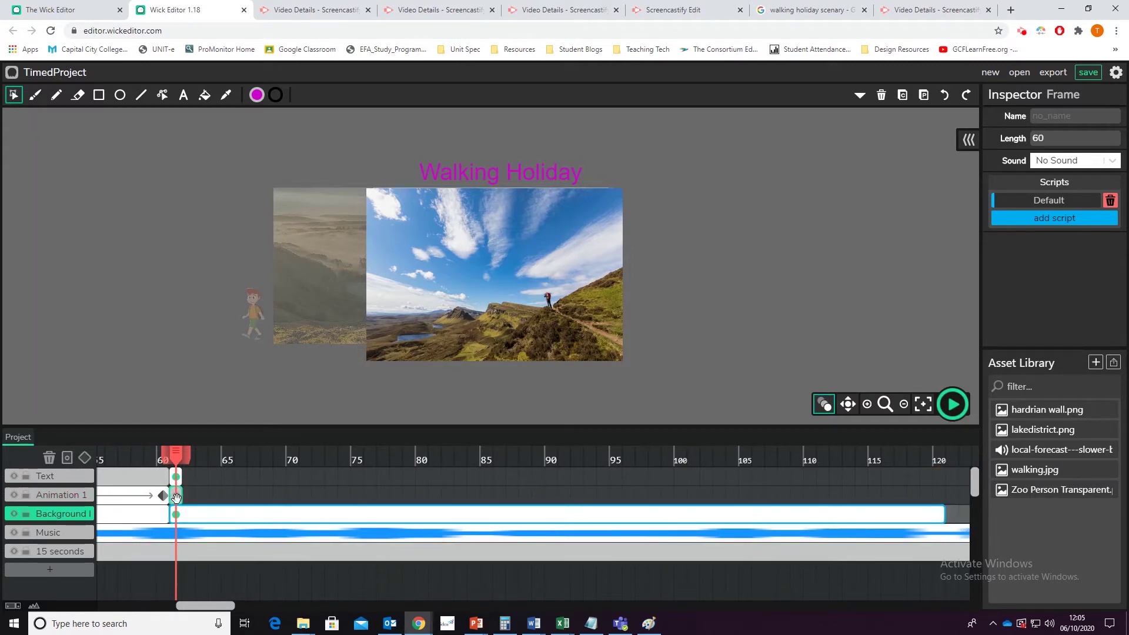
{"action": "left_click_drag", "start_coordinate": [177, 497], "coordinate": [951, 501]}
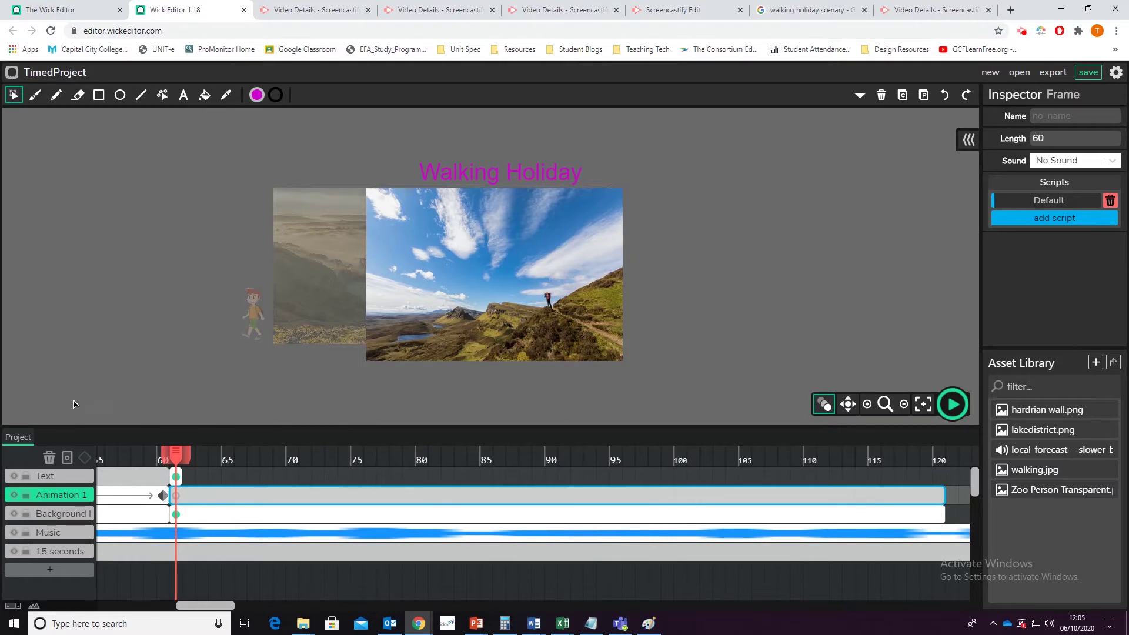
{"action": "left_click", "coordinate": [178, 477]}
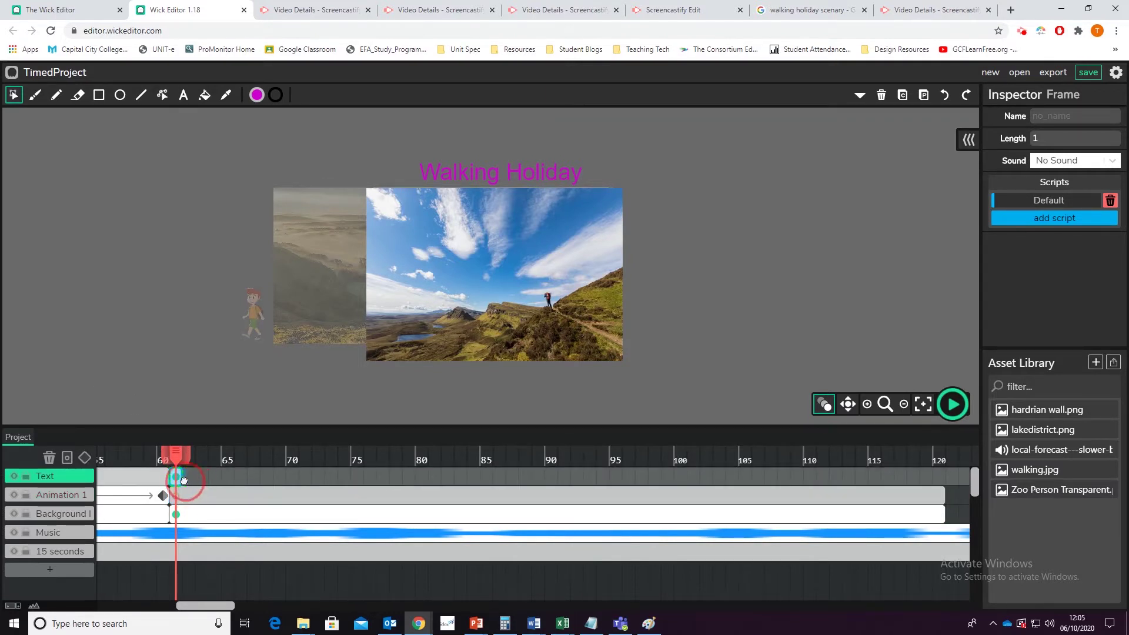
{"action": "left_click_drag", "start_coordinate": [183, 480], "coordinate": [427, 473]}
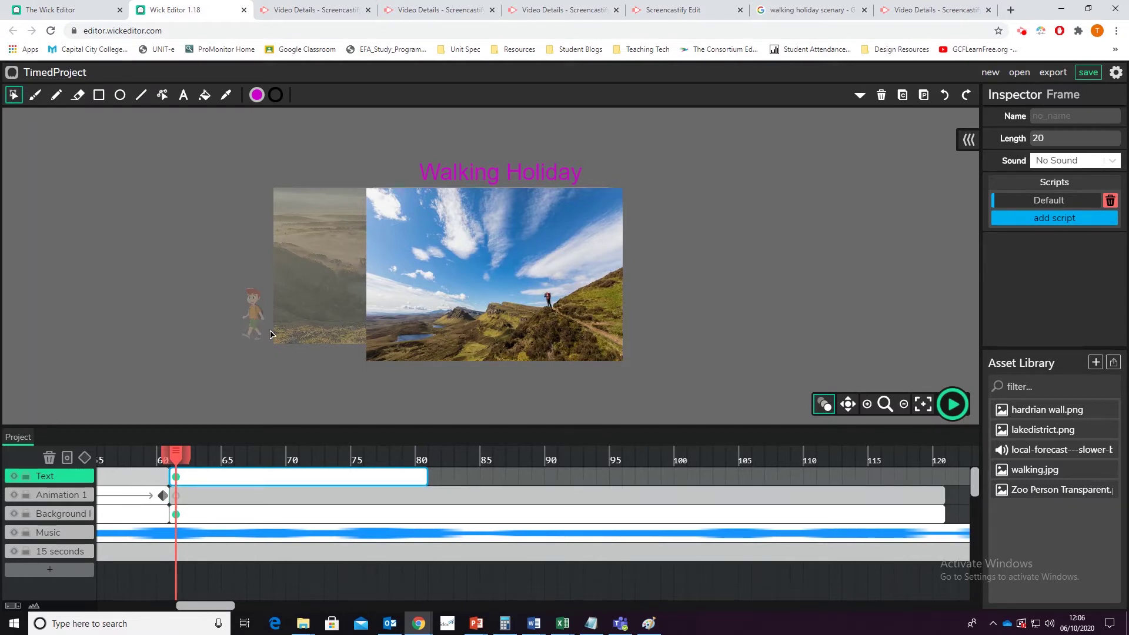
Step: Place the Zoo Person Transparent image in the new Animation 1 frame, with the character just outside the hiking picture's lower left edge
{"action": "left_click_drag", "start_coordinate": [1052, 475], "coordinate": [597, 493]}
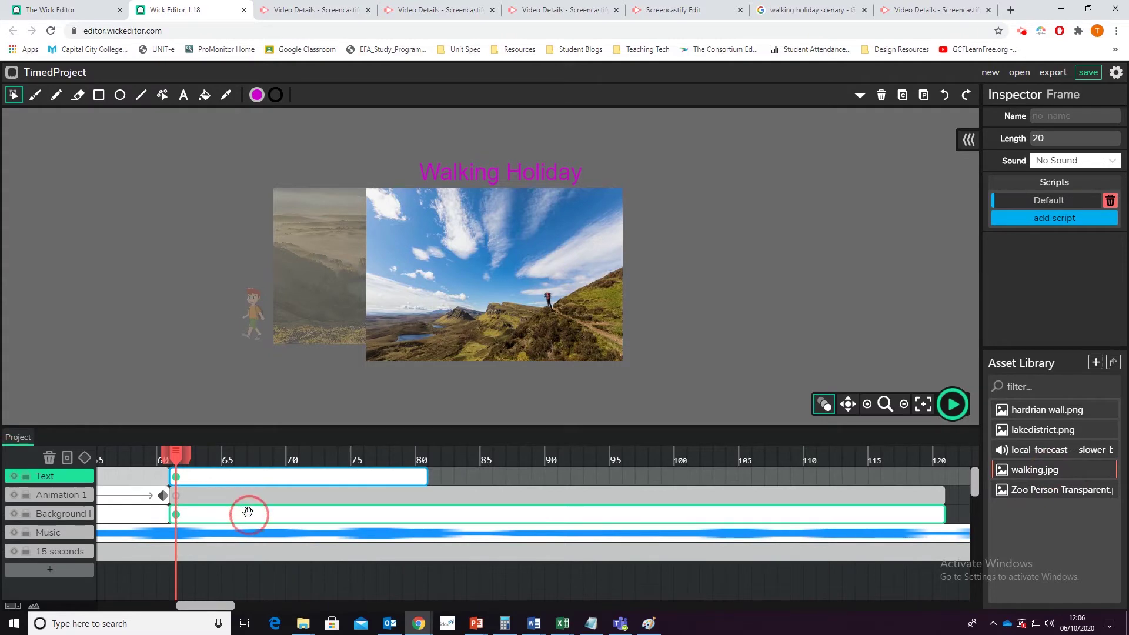
{"action": "left_click", "coordinate": [240, 496]}
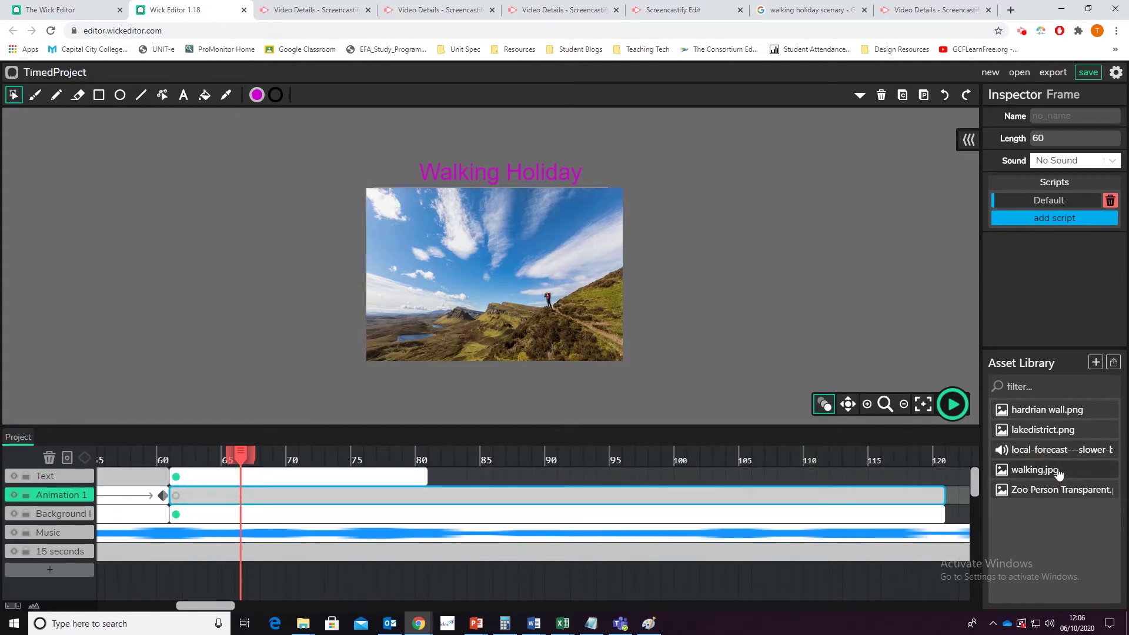
{"action": "left_click_drag", "start_coordinate": [1058, 473], "coordinate": [304, 332]}
{"action": "left_click", "coordinate": [291, 341]}
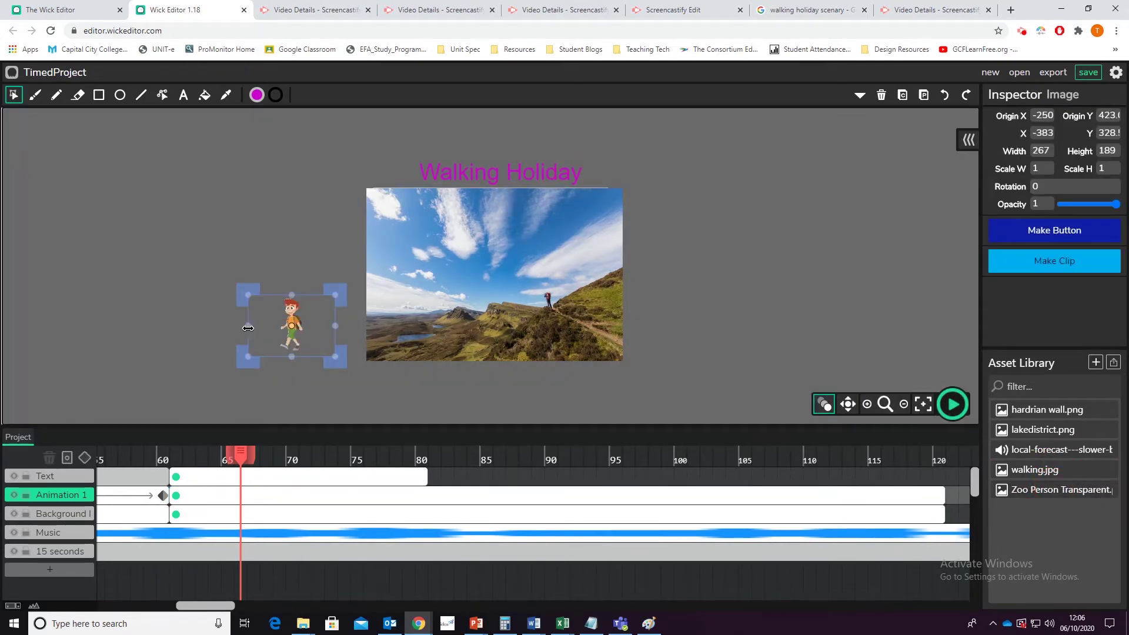
{"action": "mouse_move", "coordinate": [330, 329]}
{"action": "left_mouse_down"}
{"action": "mouse_move", "coordinate": [348, 330]}
{"action": "mouse_move", "coordinate": [309, 341]}
{"action": "mouse_move", "coordinate": [344, 344]}
{"action": "left_mouse_up"}
Step: Add tween keyframes at frames 61 and 80 of Animation 1, moving the character onto the picture at about X 113, Y 343 on frame 80
{"action": "left_click", "coordinate": [181, 499]}
{"action": "left_click", "coordinate": [180, 499]}
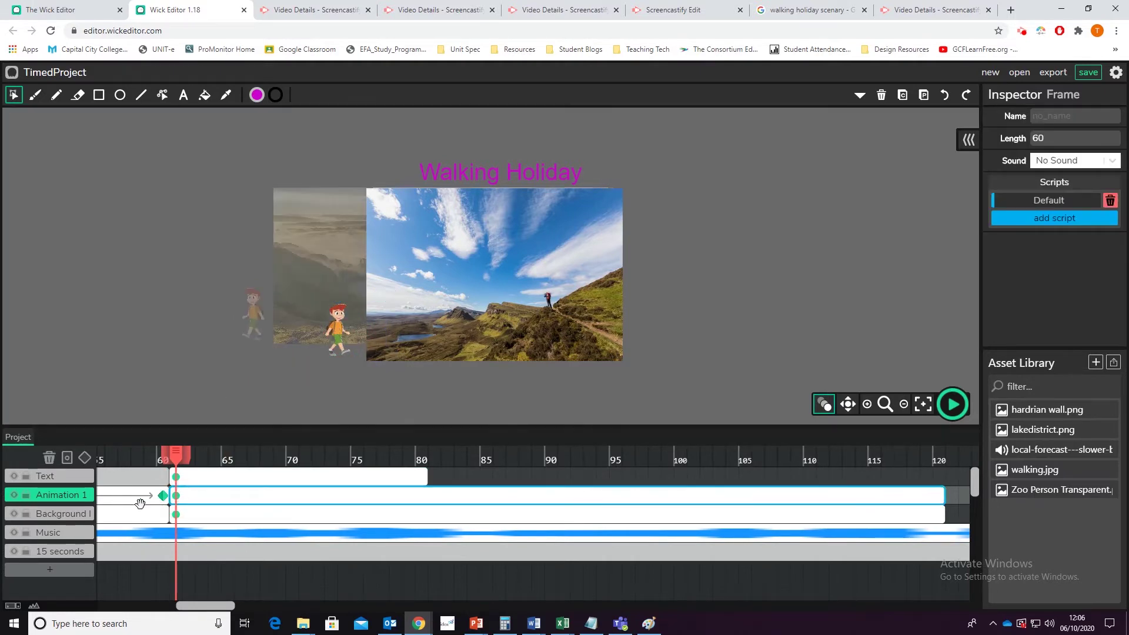
{"action": "left_click", "coordinate": [85, 457]}
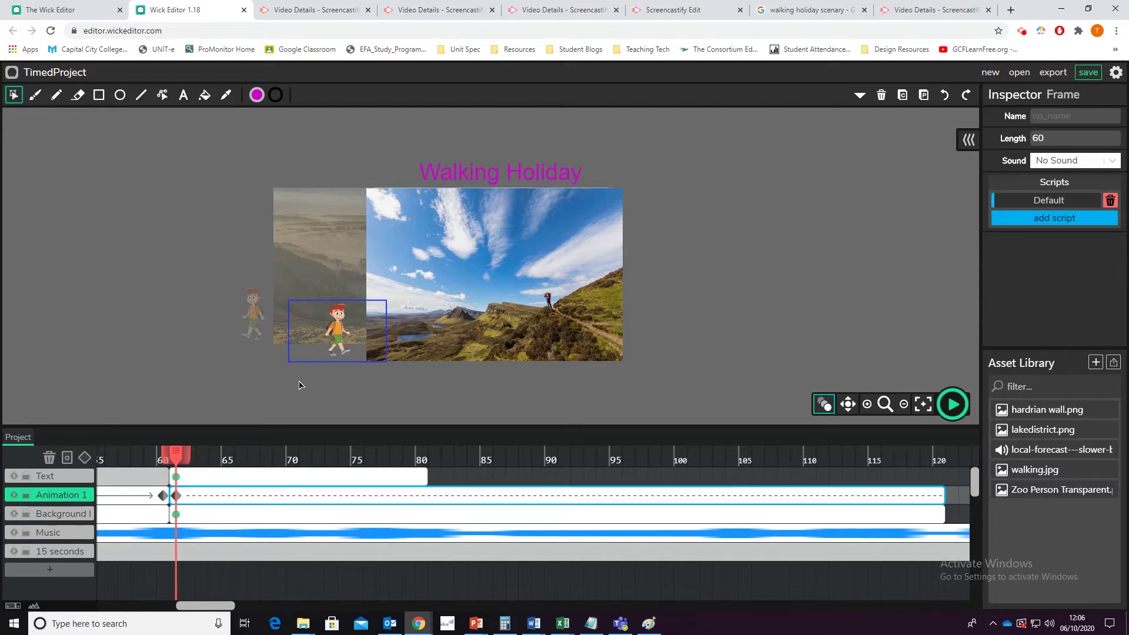
{"action": "left_click_drag", "start_coordinate": [178, 451], "coordinate": [418, 449]}
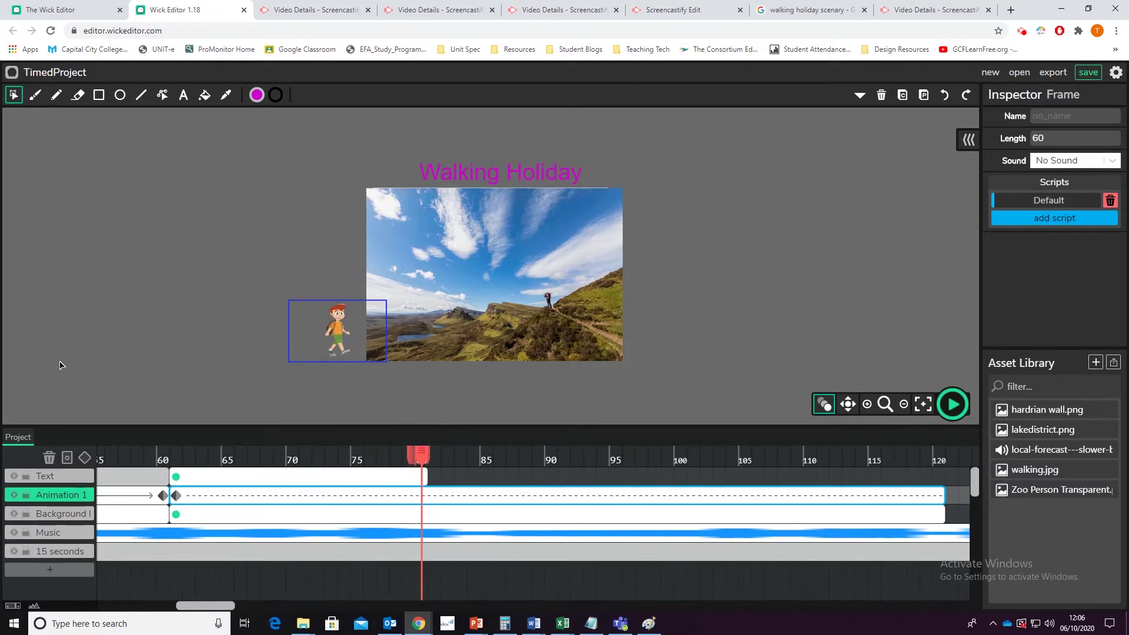
{"action": "left_click", "coordinate": [87, 457]}
{"action": "left_click_drag", "start_coordinate": [355, 348], "coordinate": [465, 344]}
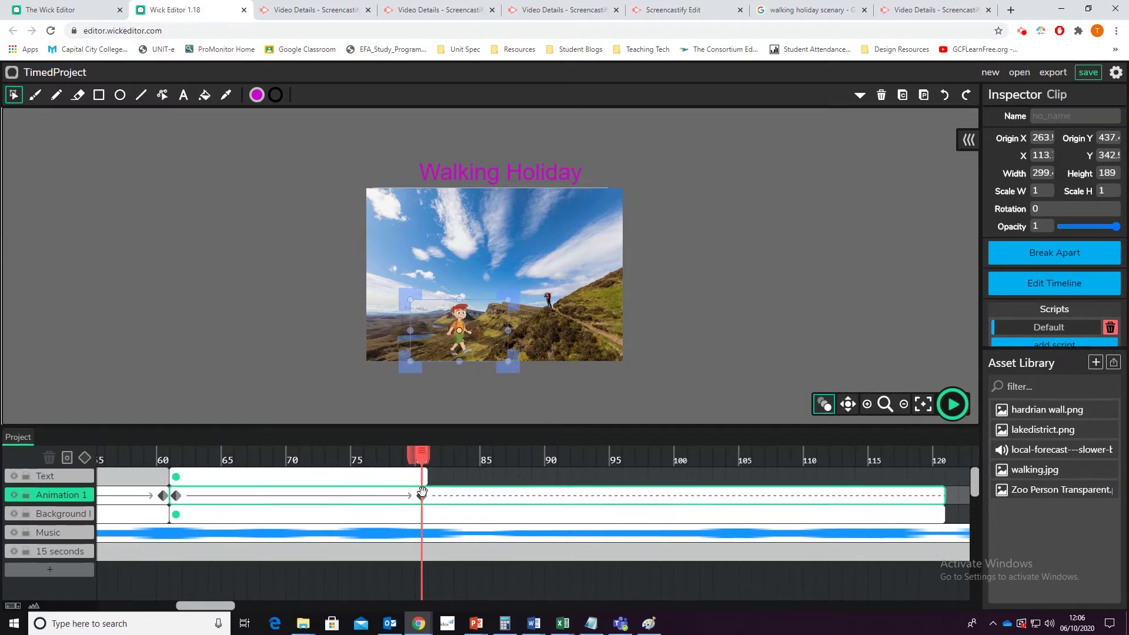
Step: Add a tween keyframe at frame 84 and move the character up into the sky at about X 209, Y -9
{"action": "left_click", "coordinate": [428, 455]}
{"action": "left_click", "coordinate": [474, 454]}
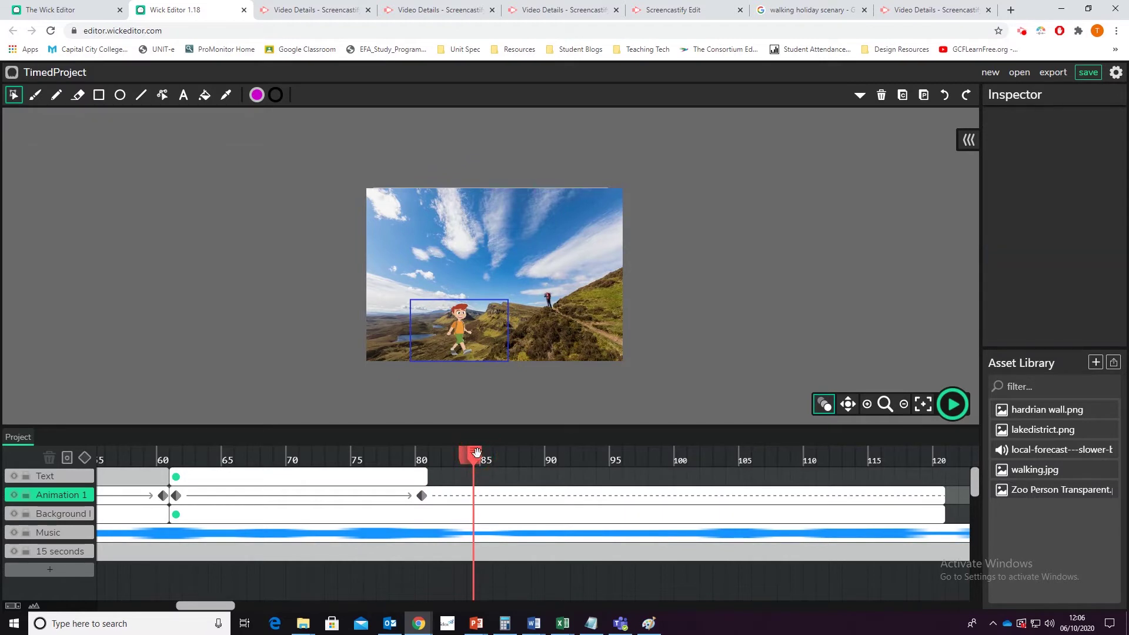
{"action": "left_click", "coordinate": [85, 460]}
{"action": "left_click_drag", "start_coordinate": [462, 334], "coordinate": [492, 220]}
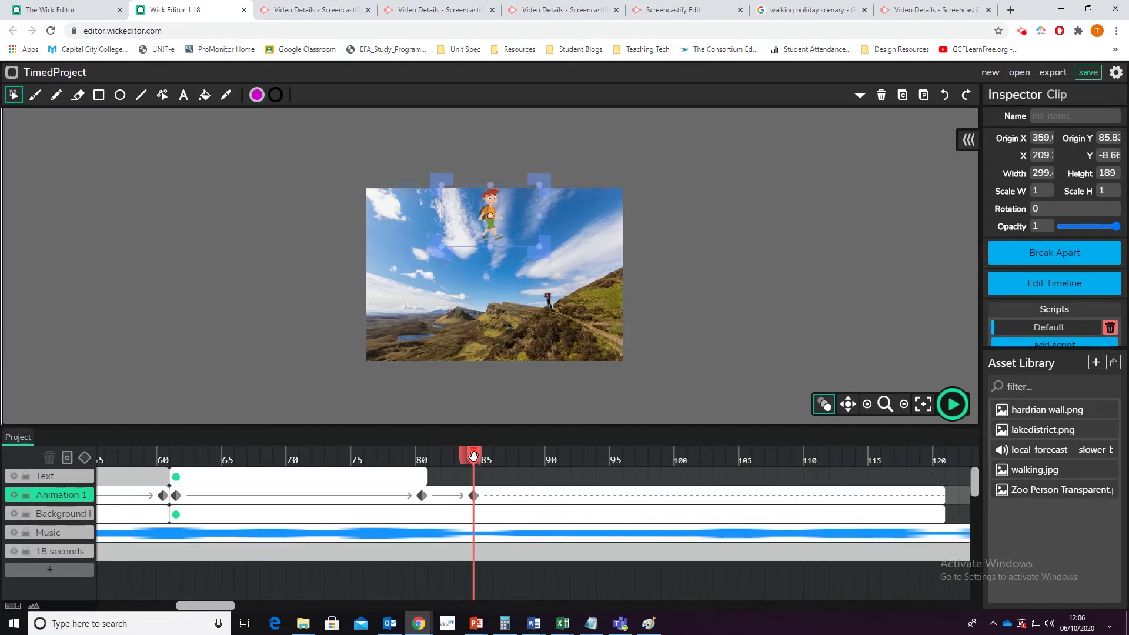
Step: Add a tween keyframe at frame 89 and move the character back down to about X 238, Y 361
{"action": "left_click_drag", "start_coordinate": [474, 456], "coordinate": [537, 456]}
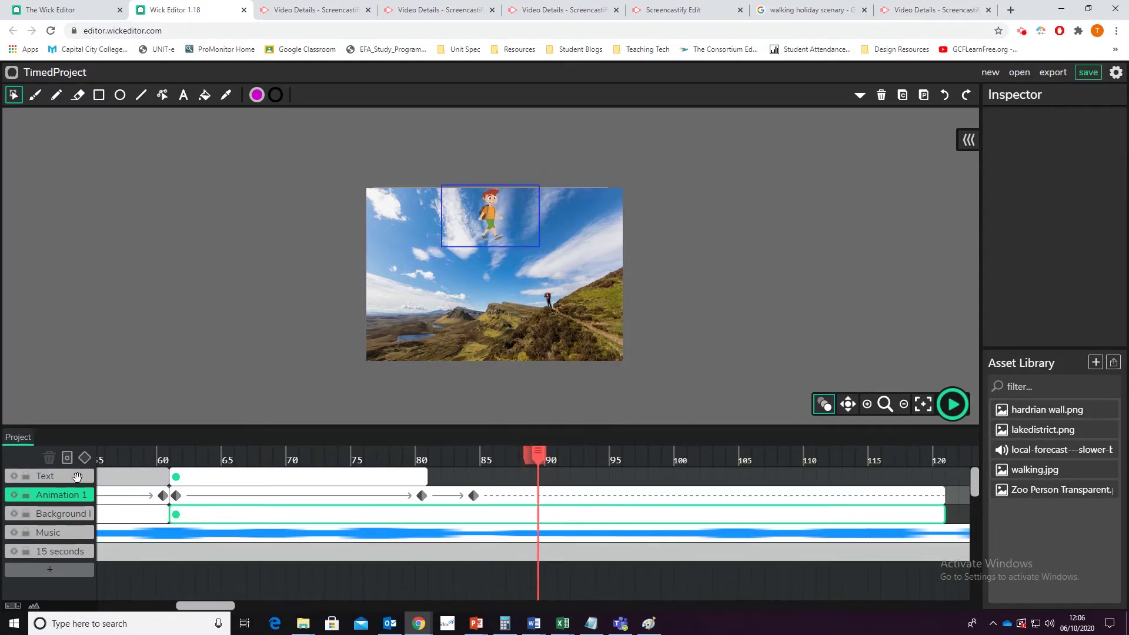
{"action": "left_click", "coordinate": [84, 458]}
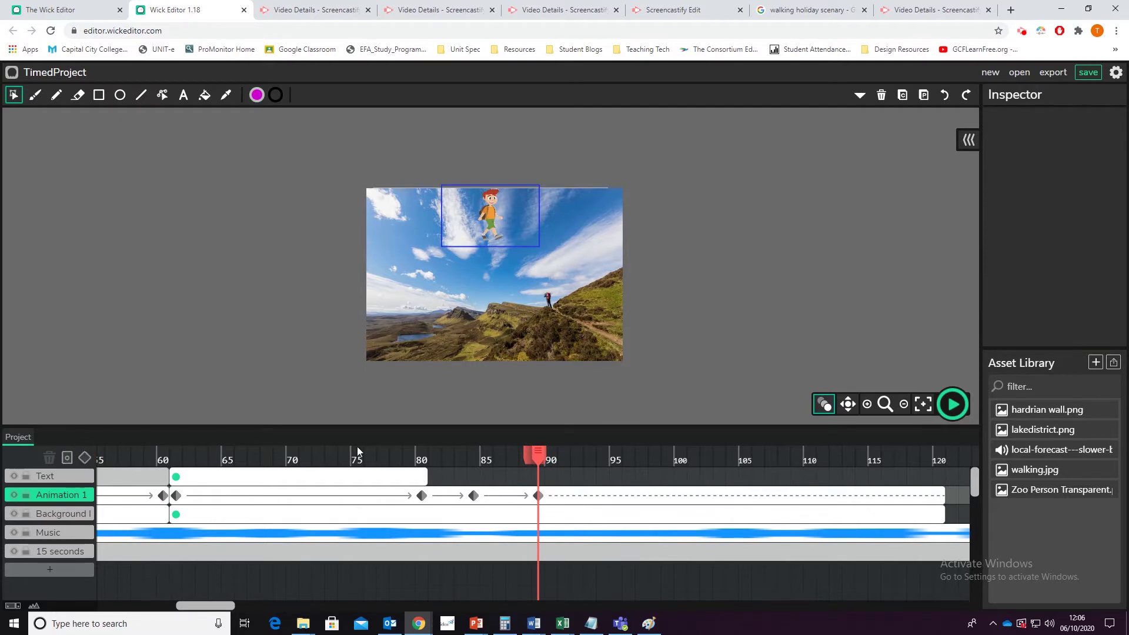
{"action": "left_click", "coordinate": [490, 235]}
{"action": "left_click_drag", "start_coordinate": [490, 235], "coordinate": [499, 350]}
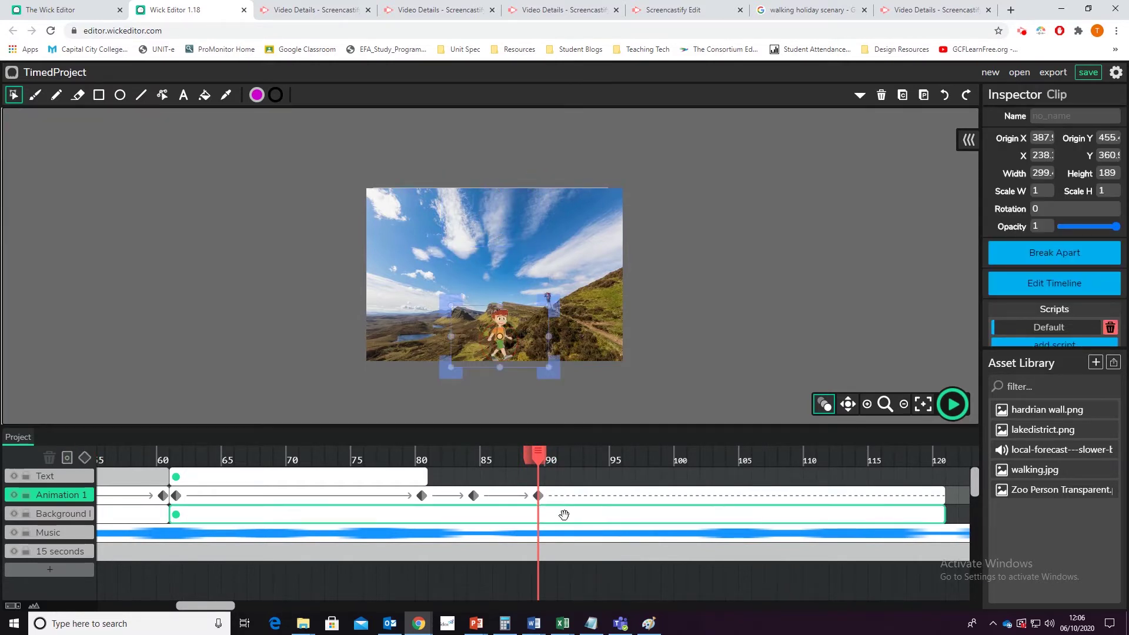
Step: Add a tween keyframe at frame 120 and move the character past the picture's right edge, at about X 680, Y 343
{"action": "left_click_drag", "start_coordinate": [539, 455], "coordinate": [937, 465]}
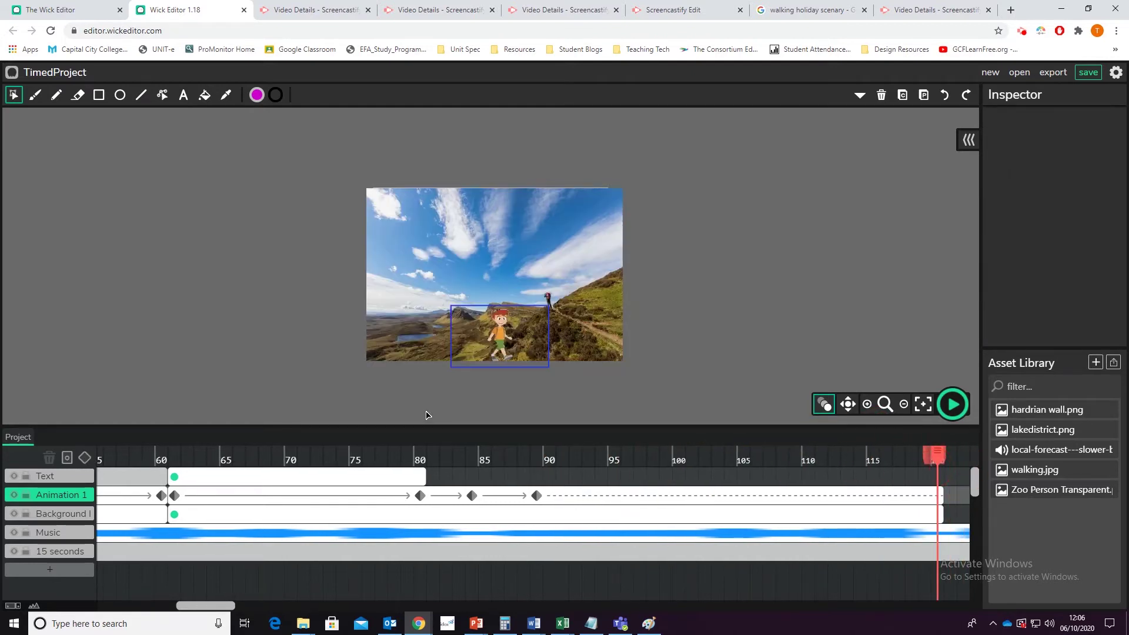
{"action": "left_click", "coordinate": [82, 461]}
{"action": "left_click_drag", "start_coordinate": [558, 329], "coordinate": [703, 327]}
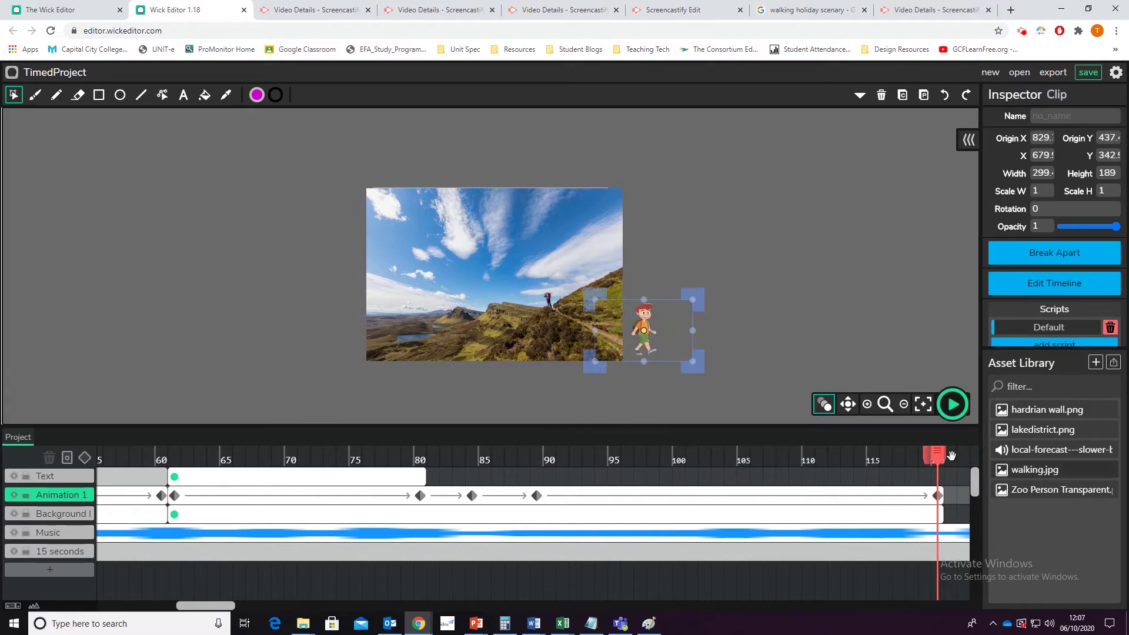
Step: Extend the Text layer's frame to 25 frames and add a tween keyframe for the title at frame 84
{"action": "left_click_drag", "start_coordinate": [951, 455], "coordinate": [468, 470]}
{"action": "left_click", "coordinate": [387, 481]}
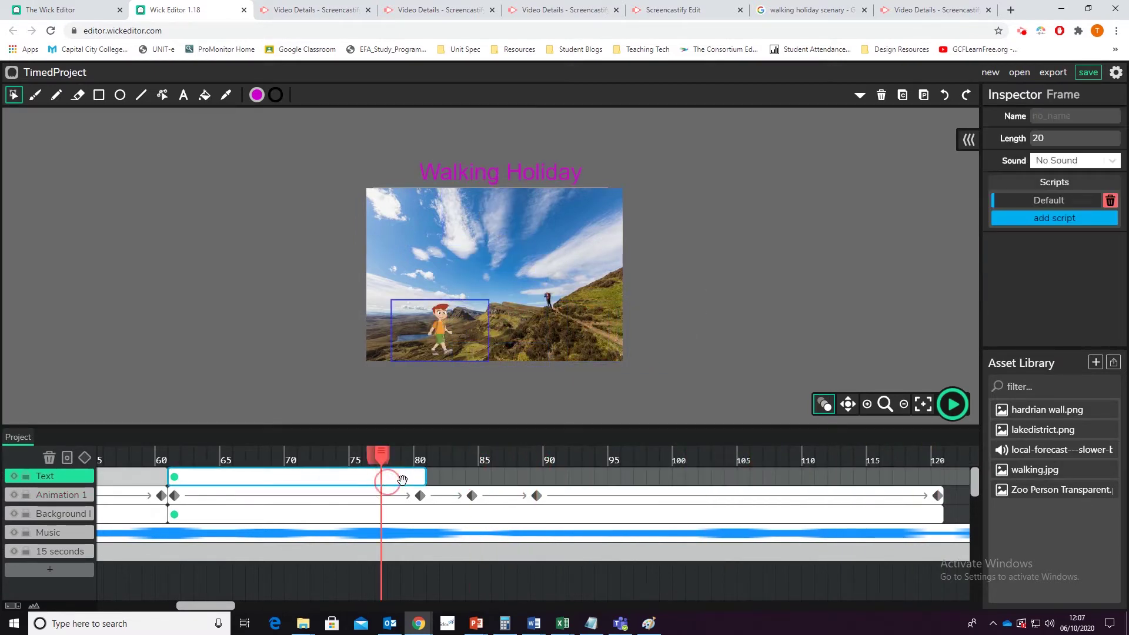
{"action": "left_click_drag", "start_coordinate": [425, 478], "coordinate": [490, 478]}
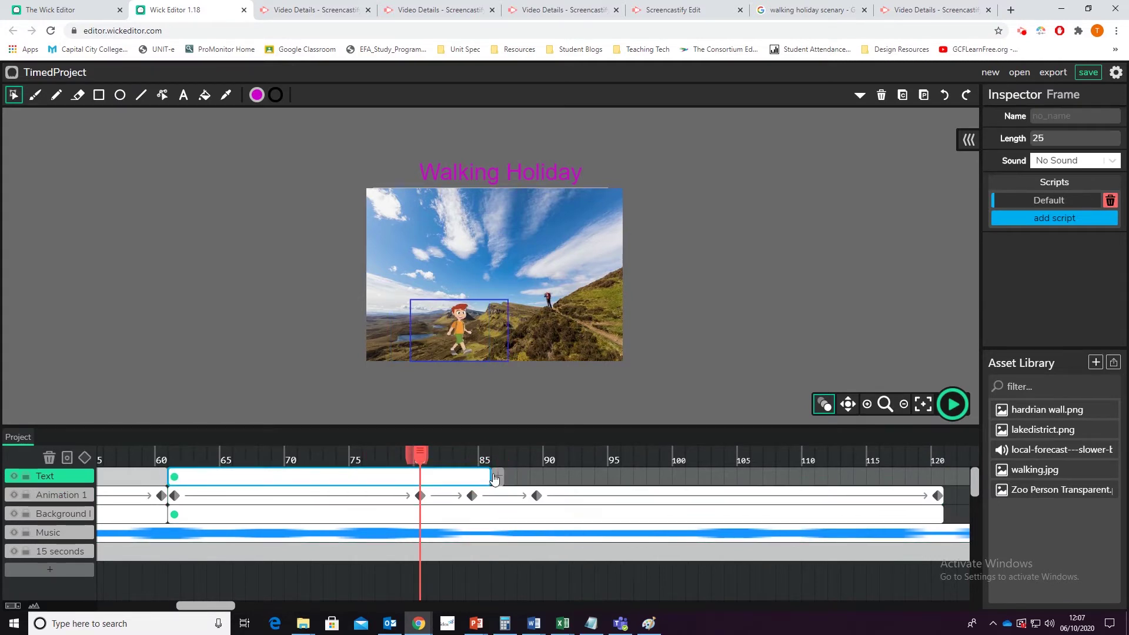
{"action": "left_click_drag", "start_coordinate": [422, 451], "coordinate": [475, 459]}
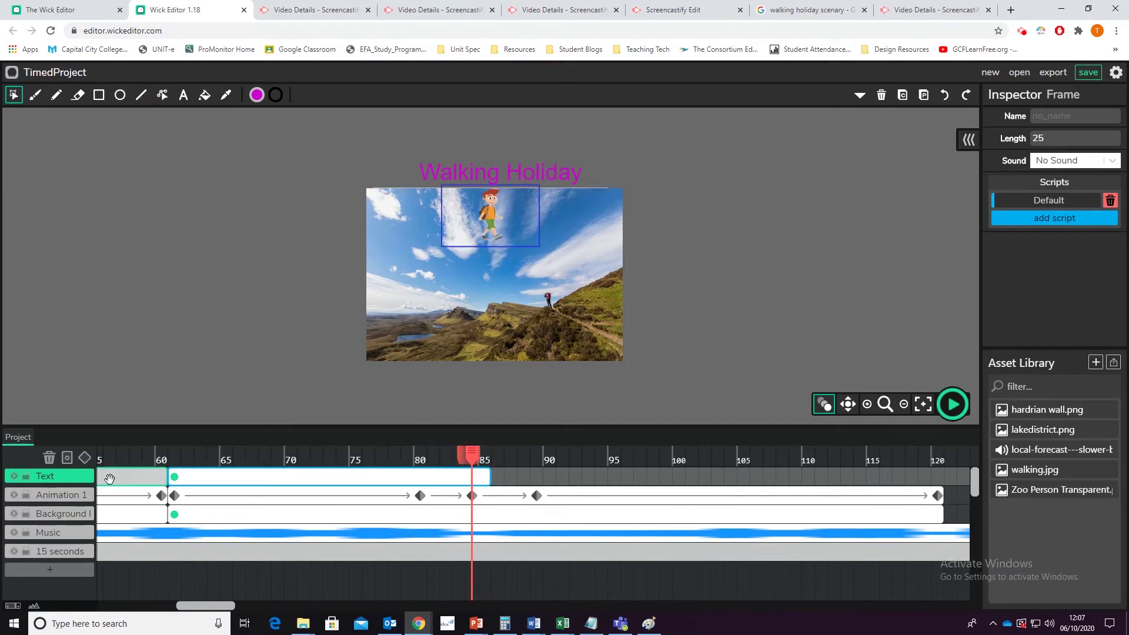
{"action": "left_click", "coordinate": [85, 457]}
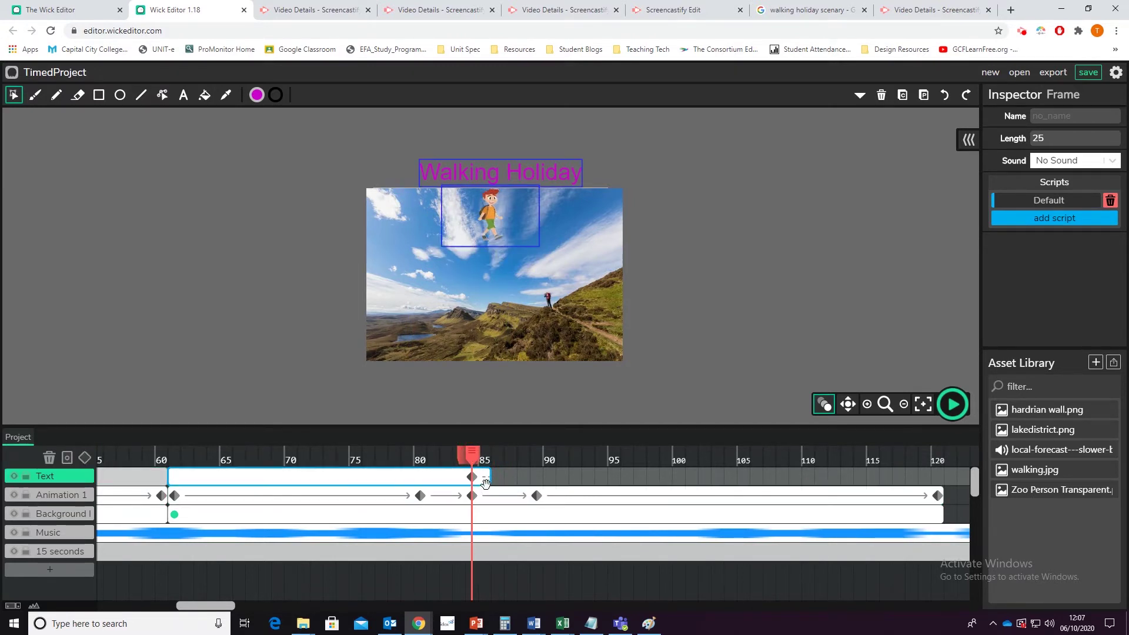
Step: Add a title tween keyframe at frame 89 with "Walking Holiday" moved down just above the character, and extend the Text frame to 60 frames
{"action": "left_click_drag", "start_coordinate": [489, 480], "coordinate": [532, 460]}
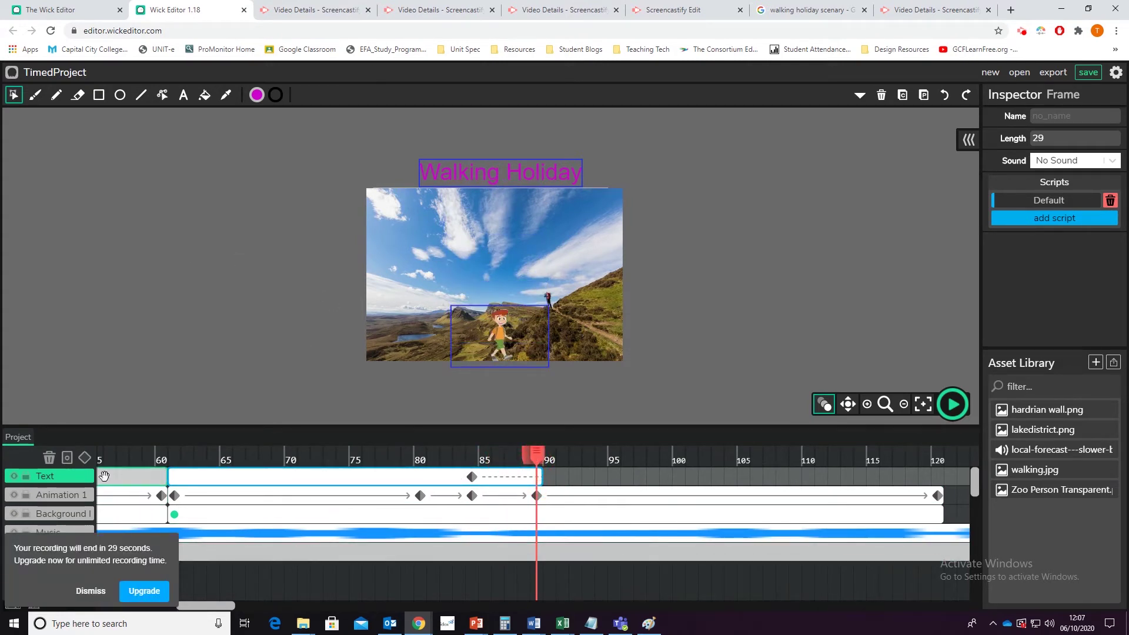
{"action": "left_click", "coordinate": [84, 457]}
{"action": "left_click_drag", "start_coordinate": [532, 179], "coordinate": [493, 294]}
{"action": "left_click", "coordinate": [558, 497]}
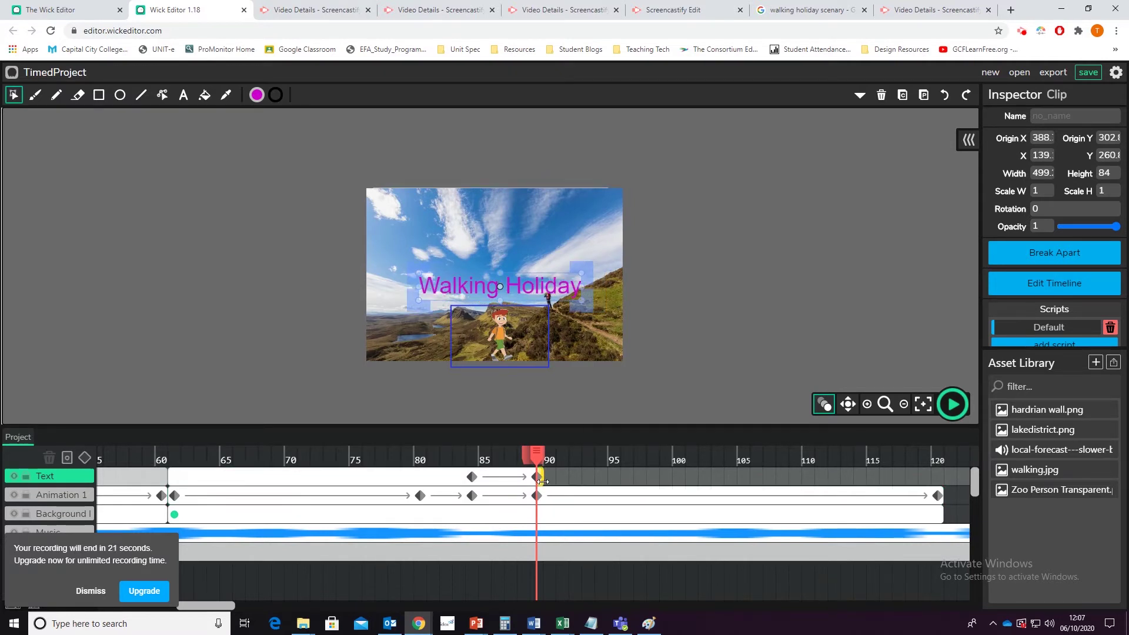
{"action": "left_click_drag", "start_coordinate": [540, 477], "coordinate": [944, 479]}
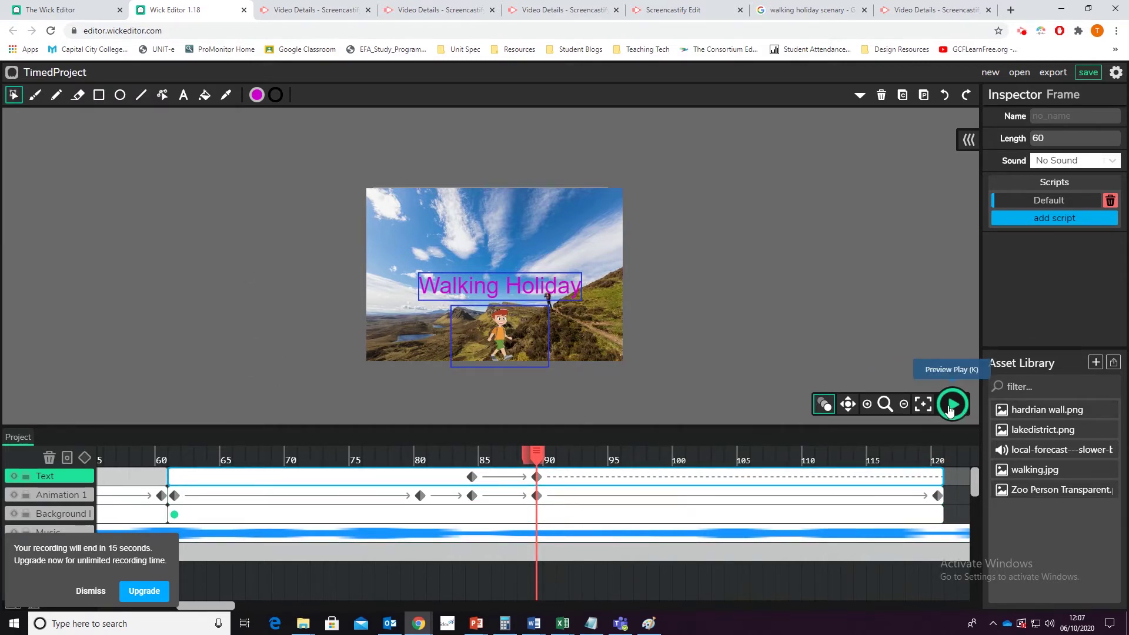
Step: Preview the animation from frame 61 and stop playback
{"action": "left_click_drag", "start_coordinate": [427, 452], "coordinate": [175, 456]}
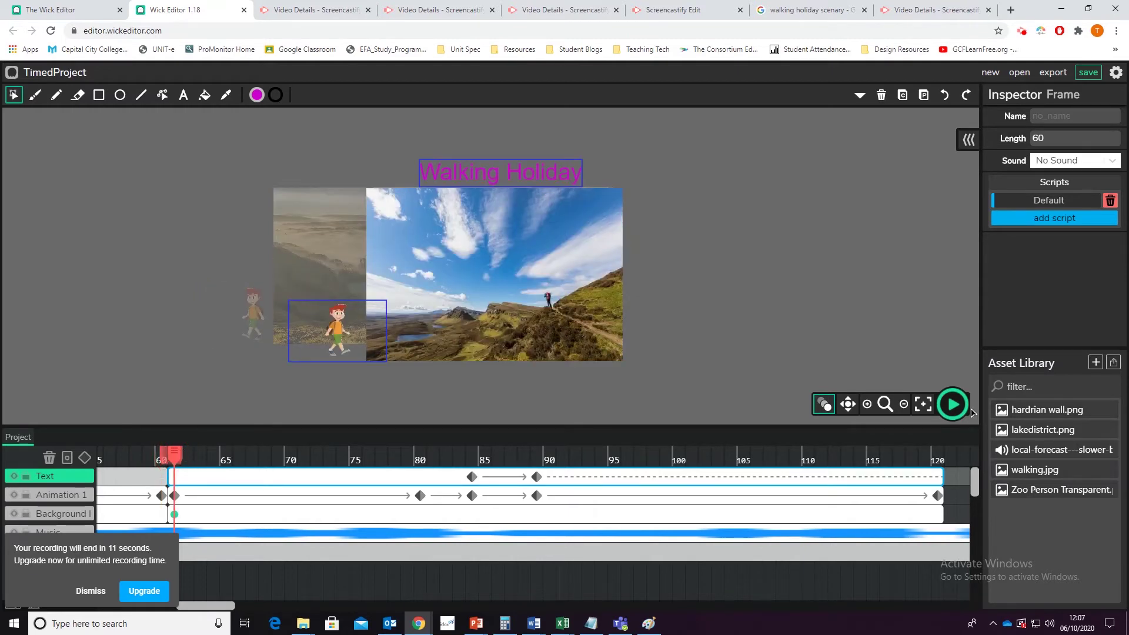
{"action": "left_click", "coordinate": [953, 403]}
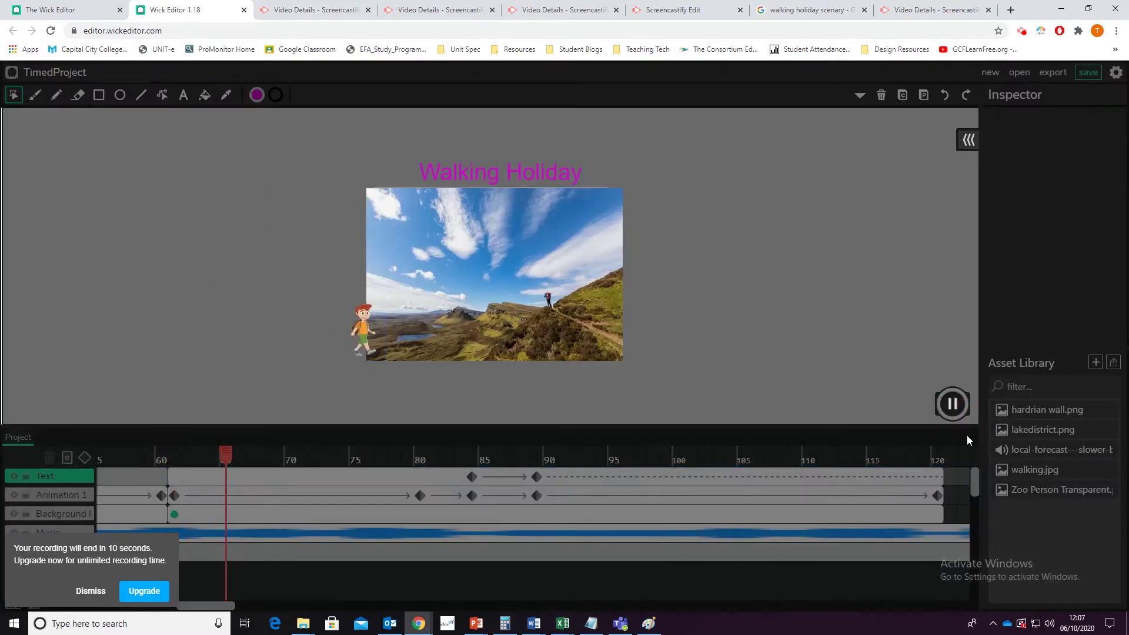
{"action": "left_click", "coordinate": [952, 404]}
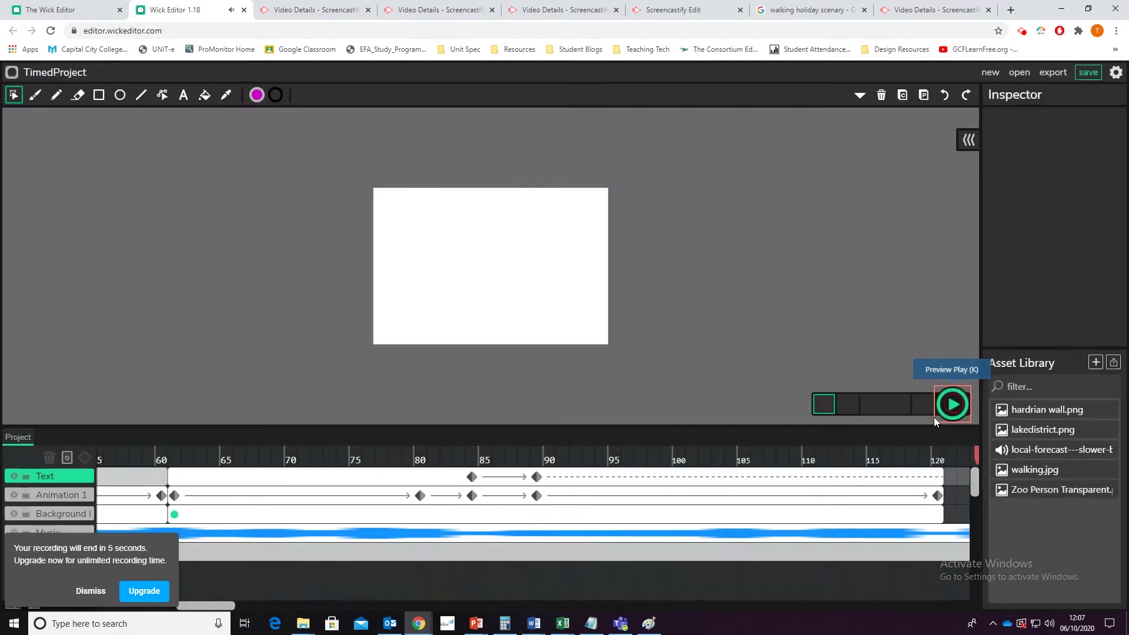
{"action": "left_click", "coordinate": [955, 500]}
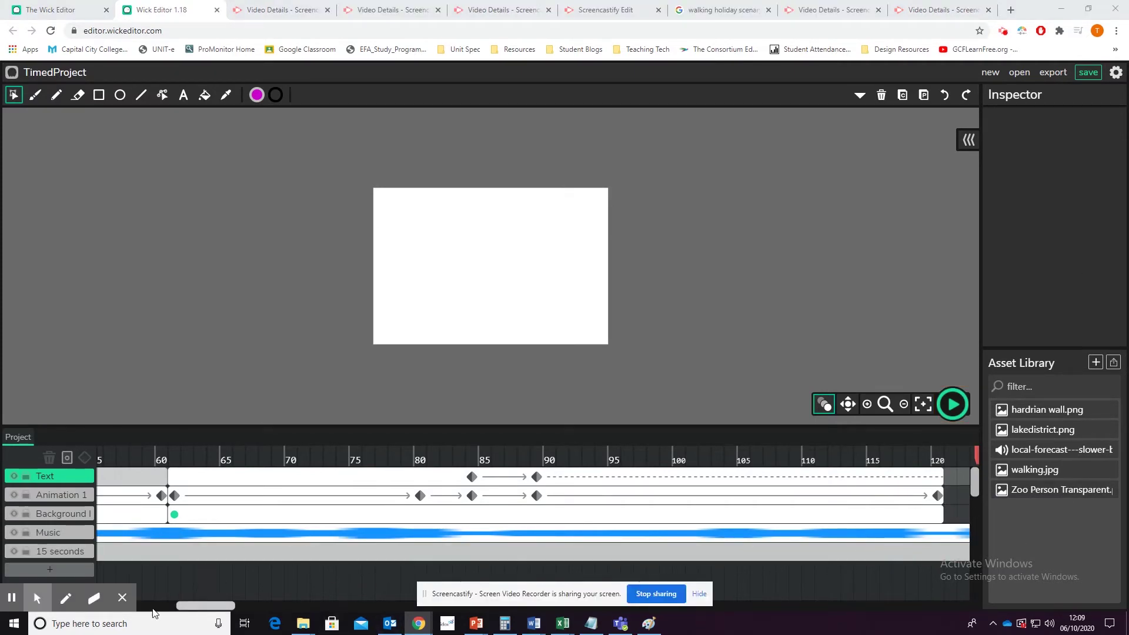
Step: Dismiss the screen recorder's toolbar and sharing notice, and return the playhead to frame 1 of the timeline
{"action": "left_click", "coordinate": [122, 598]}
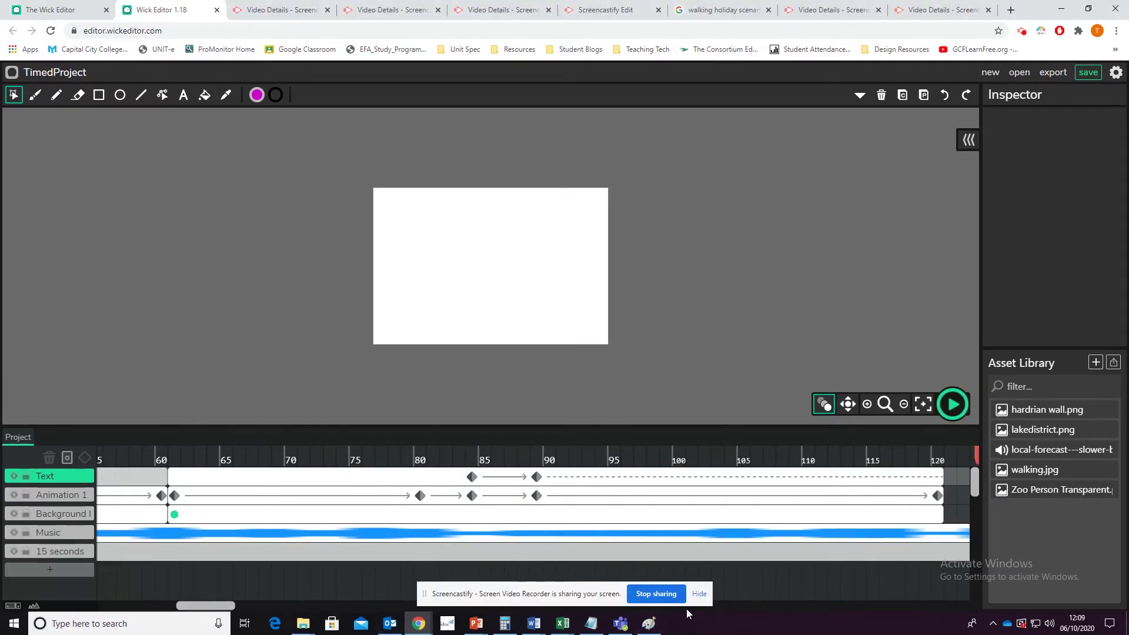
{"action": "left_click", "coordinate": [699, 593]}
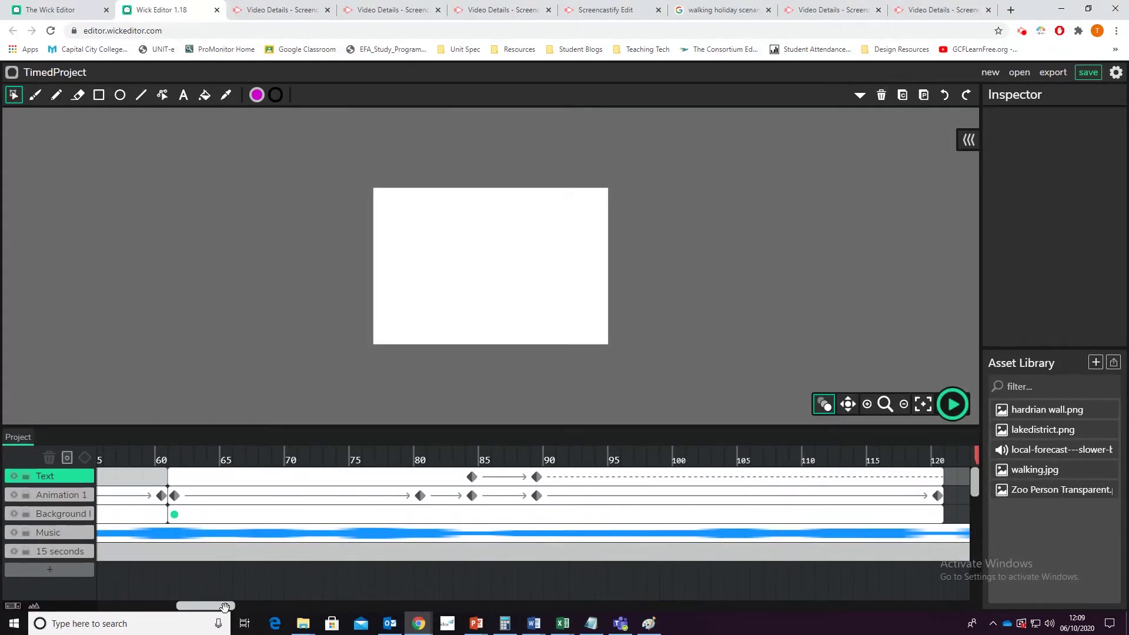
{"action": "left_click_drag", "start_coordinate": [203, 606], "coordinate": [90, 608]}
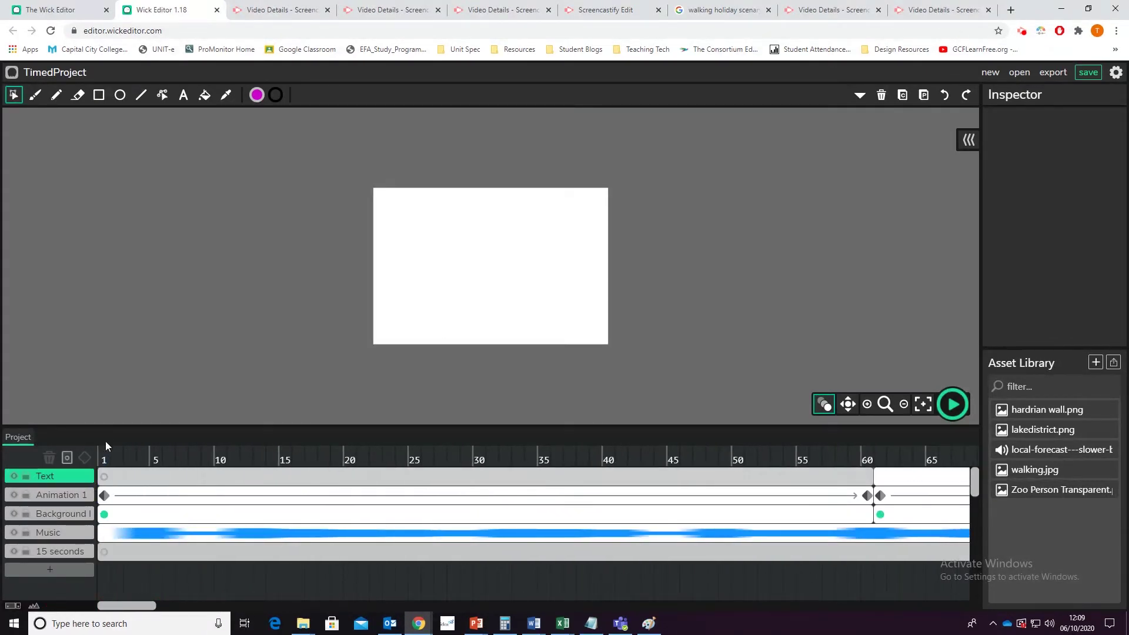
{"action": "left_click", "coordinate": [106, 451]}
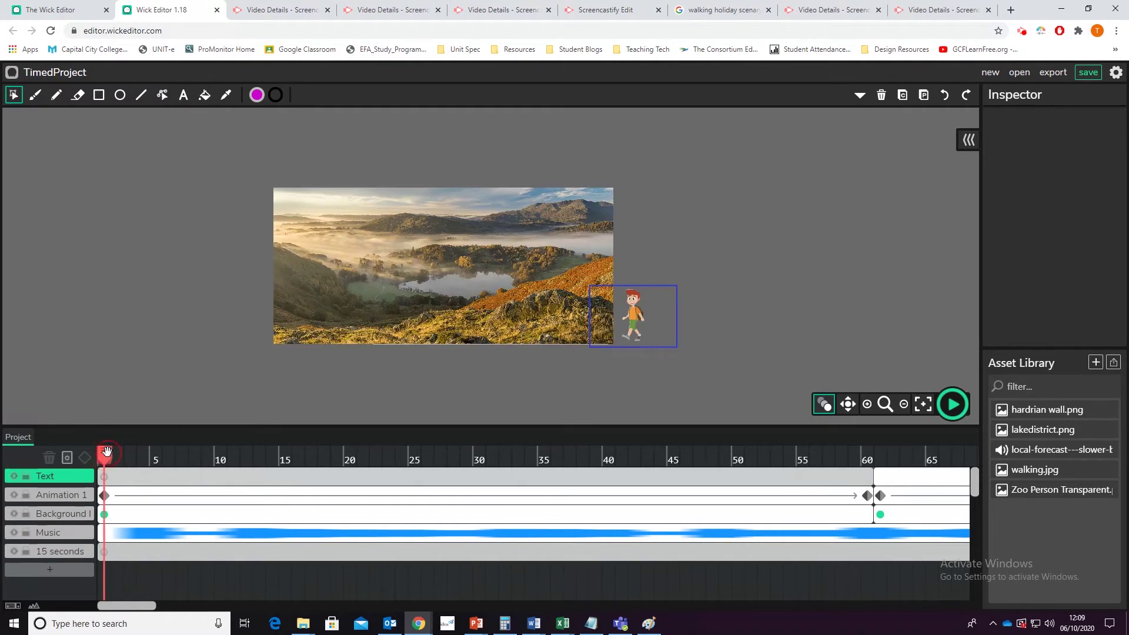
Step: Add a Background frame at frame 121 and extend it to a length of 60 frames
{"action": "left_click_drag", "start_coordinate": [106, 451], "coordinate": [876, 490]}
{"action": "left_click_drag", "start_coordinate": [121, 606], "coordinate": [198, 608]}
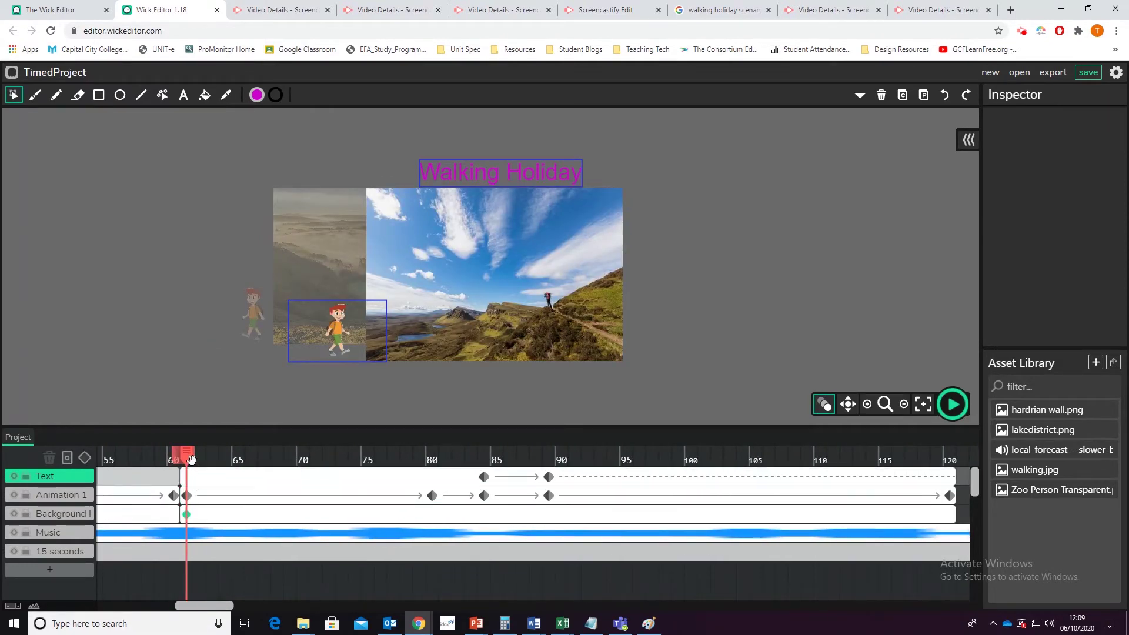
{"action": "left_click_drag", "start_coordinate": [191, 460], "coordinate": [962, 515]}
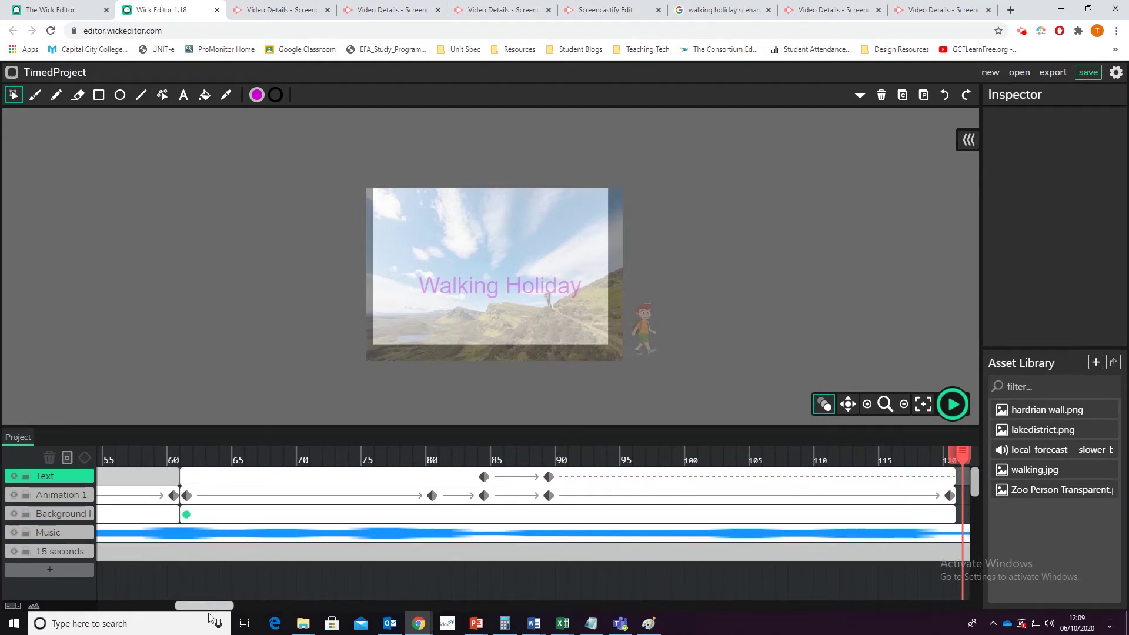
{"action": "left_click_drag", "start_coordinate": [205, 605], "coordinate": [297, 607]}
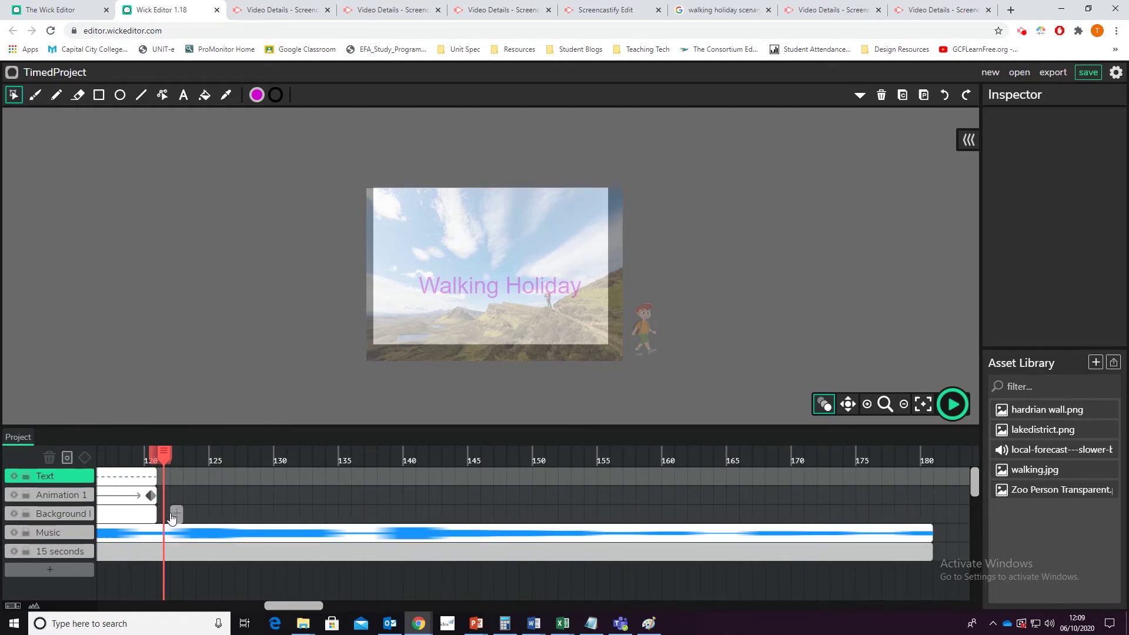
{"action": "left_click", "coordinate": [165, 515]}
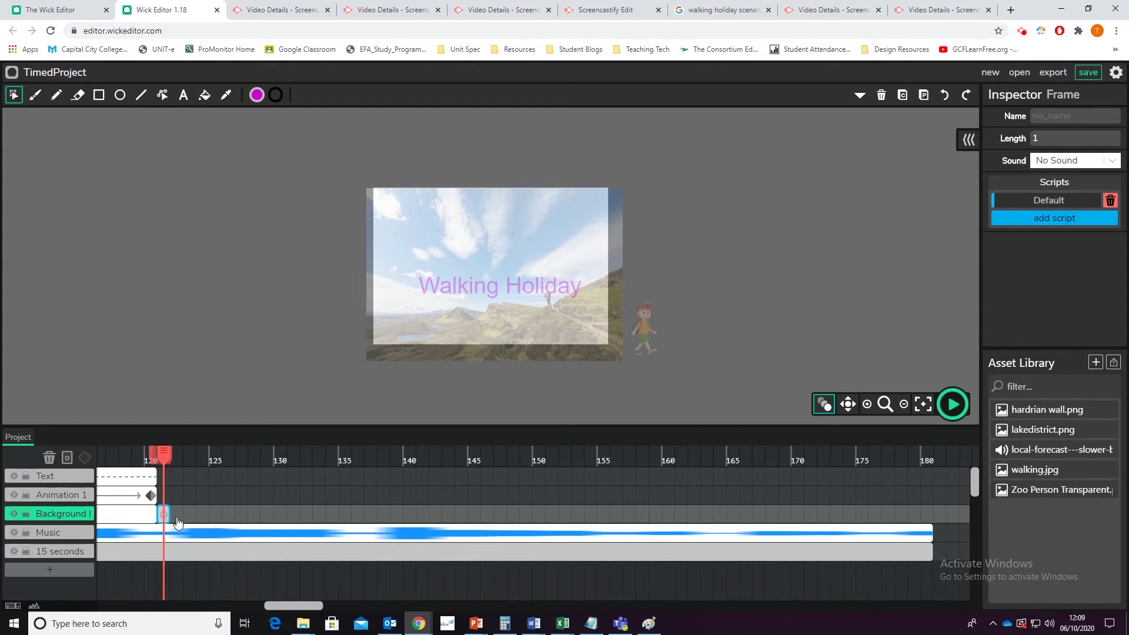
{"action": "left_click_drag", "start_coordinate": [167, 515], "coordinate": [929, 525]}
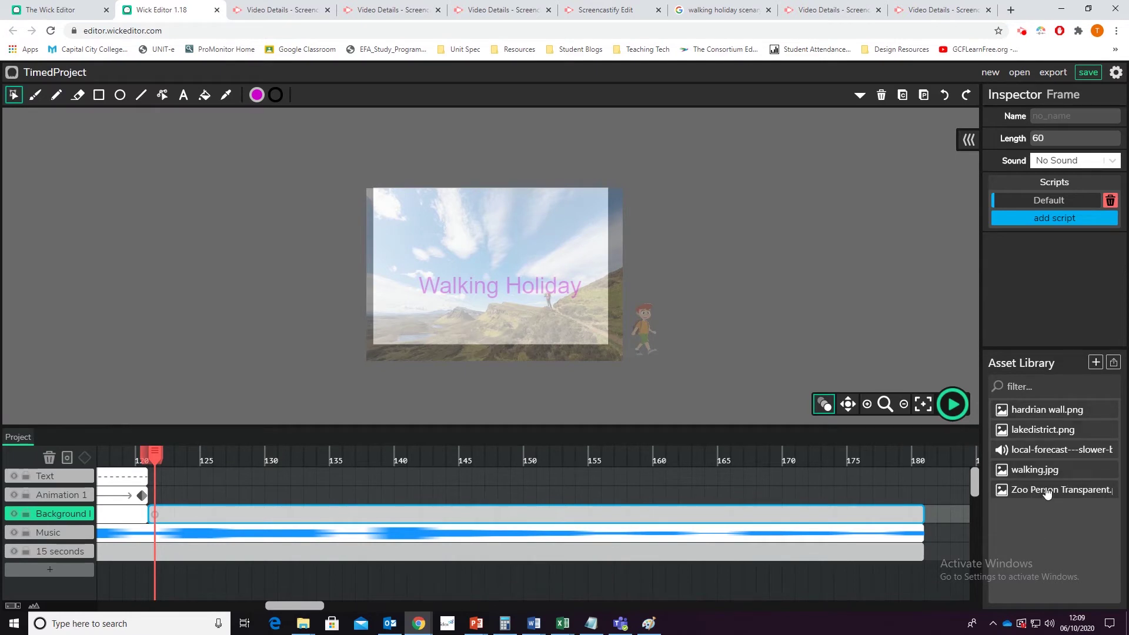
Step: Place hardrian wall.png on the canvas at frame 121, scale it to about 1310 by 604, and position it over the stage
{"action": "left_click", "coordinate": [1028, 411]}
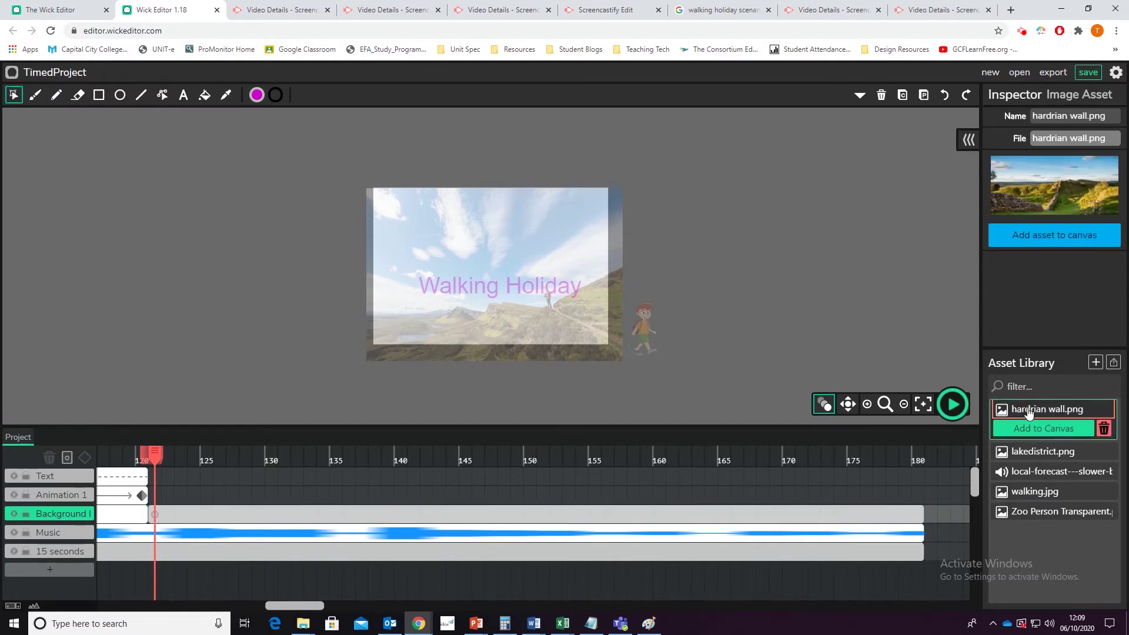
{"action": "left_click_drag", "start_coordinate": [1028, 412], "coordinate": [486, 303]}
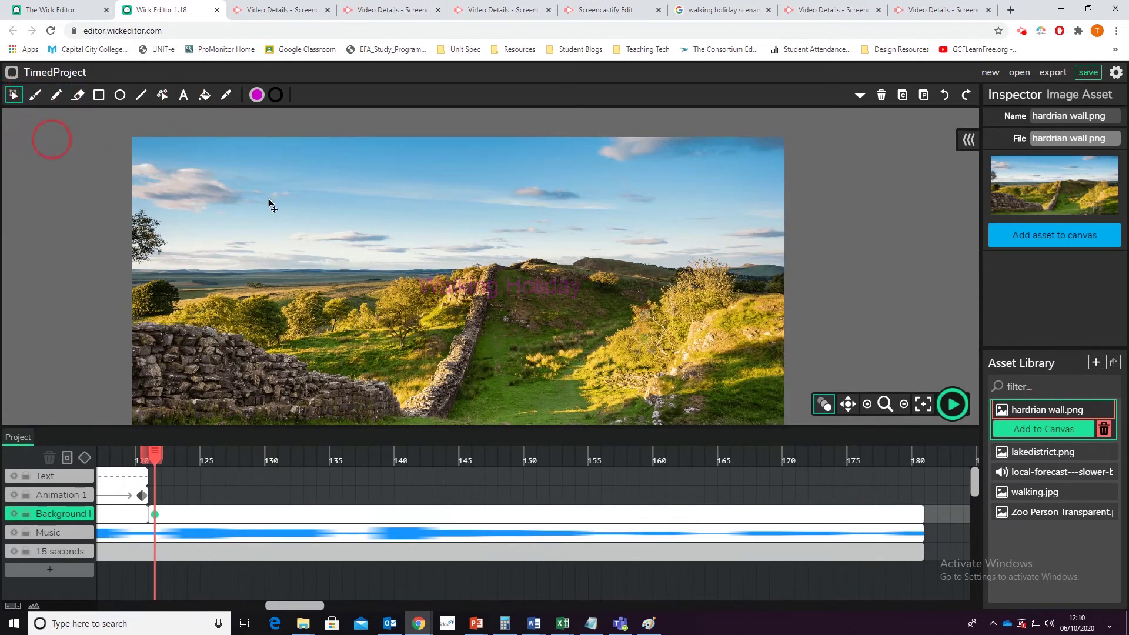
{"action": "left_click", "coordinate": [536, 272]}
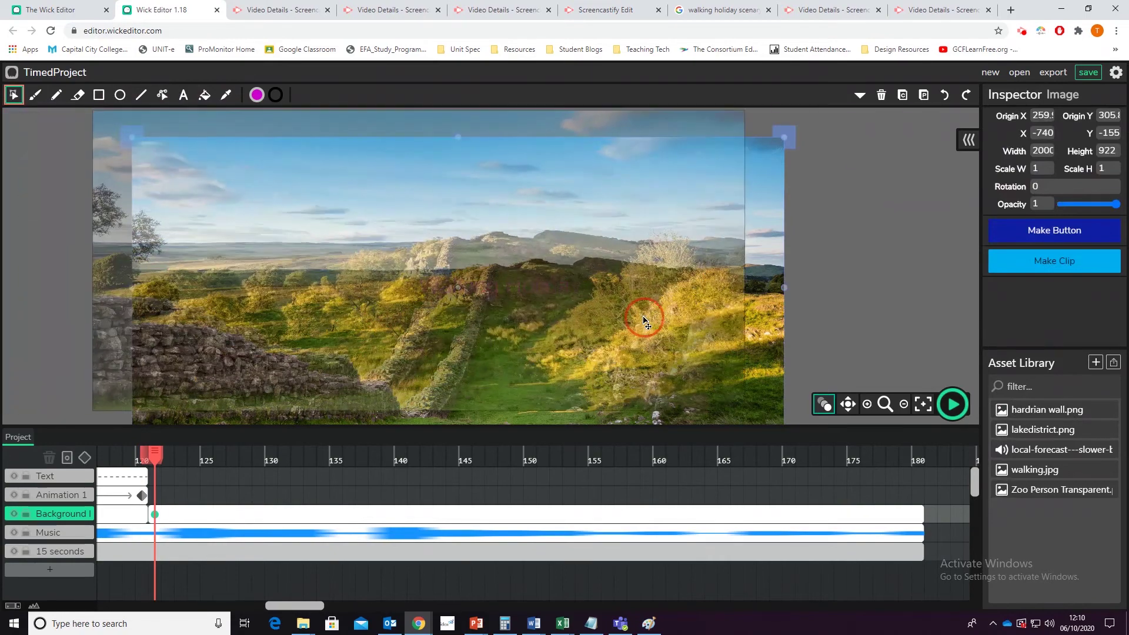
{"action": "left_click_drag", "start_coordinate": [608, 262], "coordinate": [626, 254]}
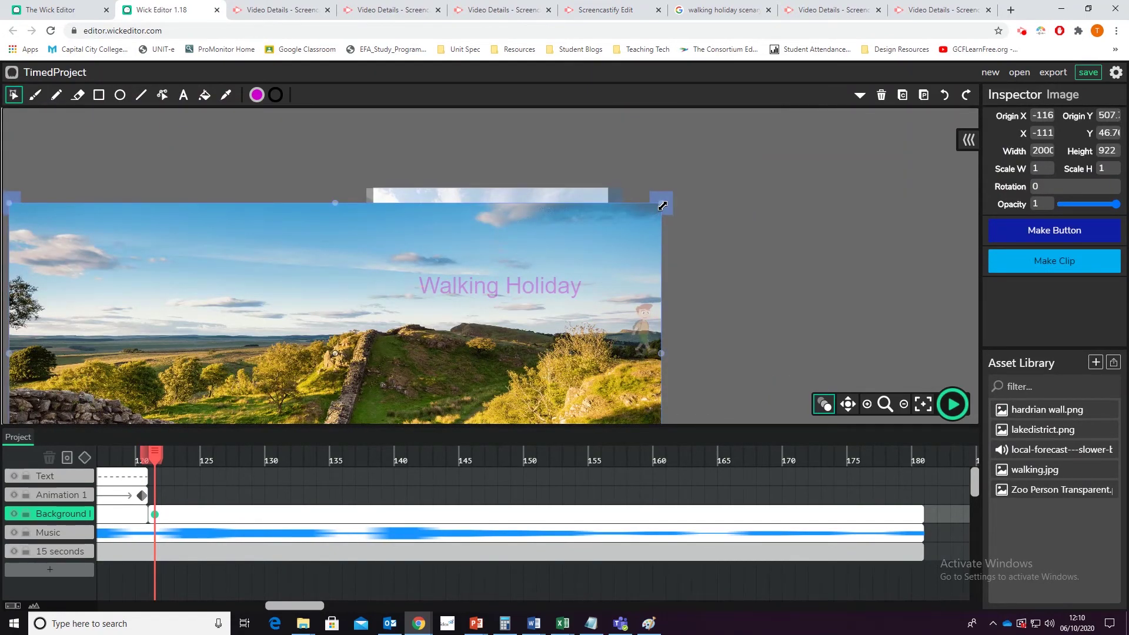
{"action": "left_click_drag", "start_coordinate": [663, 202], "coordinate": [575, 262]}
{"action": "mouse_move", "coordinate": [572, 222]}
{"action": "left_mouse_down"}
{"action": "mouse_move", "coordinate": [553, 232]}
{"action": "mouse_move", "coordinate": [568, 230]}
{"action": "left_mouse_up"}
{"action": "left_click_drag", "start_coordinate": [606, 130], "coordinate": [581, 154]}
{"action": "left_click_drag", "start_coordinate": [535, 247], "coordinate": [561, 259]}
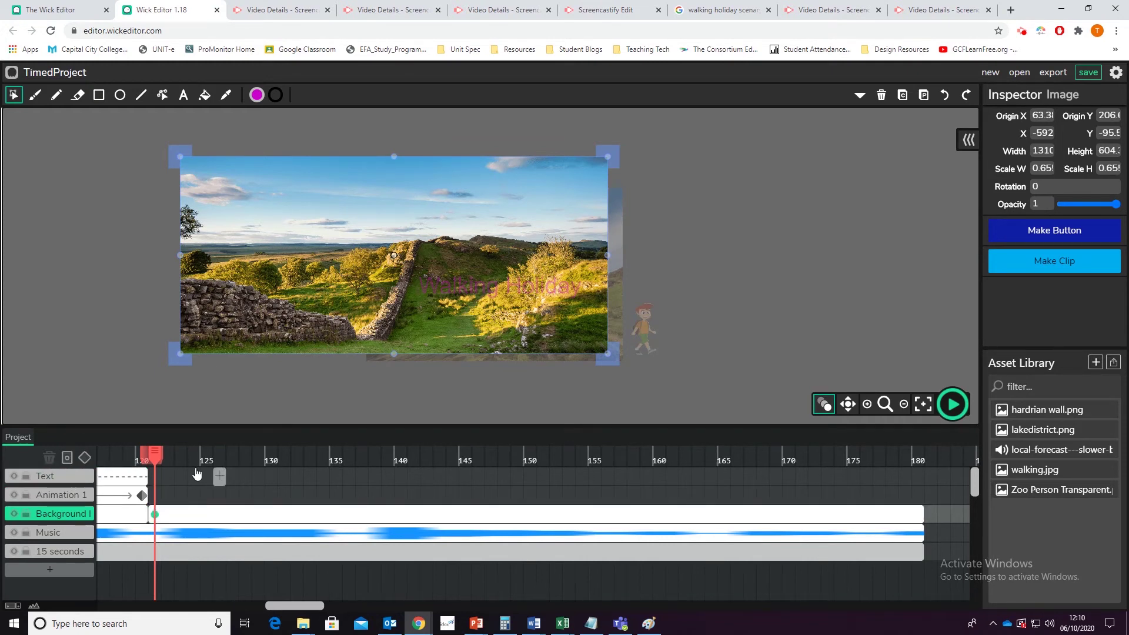
Step: Add an Animation 1 frame spanning frames 121 to 180 and place the Zoo Person Transparent image beside the background's lower-right edge with a tween keyframe
{"action": "double_click", "coordinate": [154, 495]}
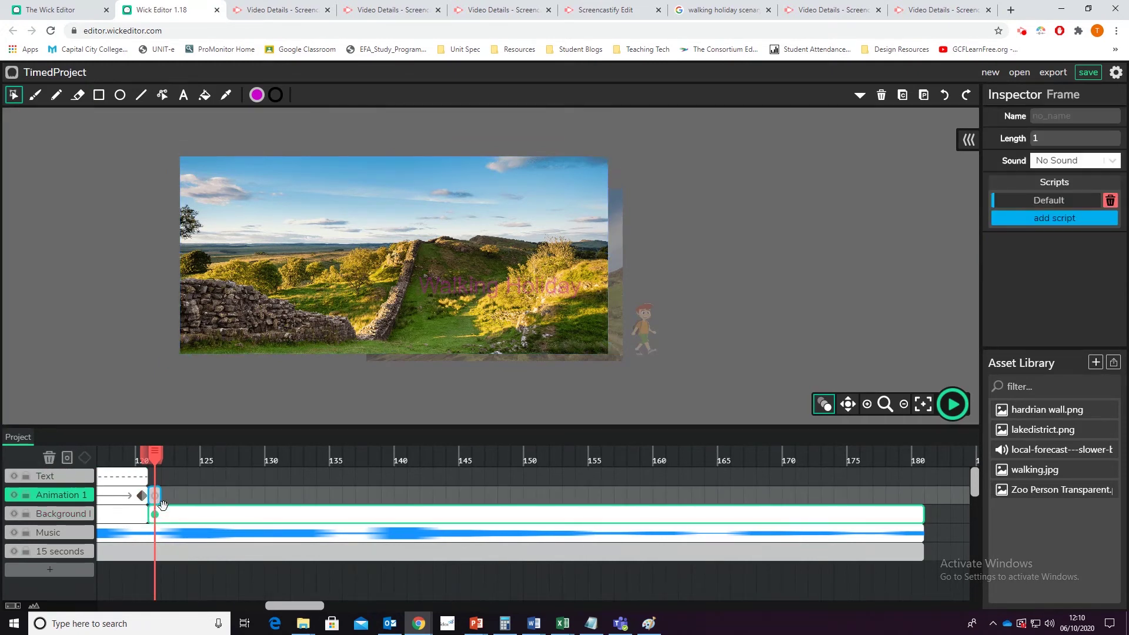
{"action": "left_click_drag", "start_coordinate": [161, 503], "coordinate": [939, 494]}
{"action": "left_click_drag", "start_coordinate": [1040, 497], "coordinate": [643, 326]}
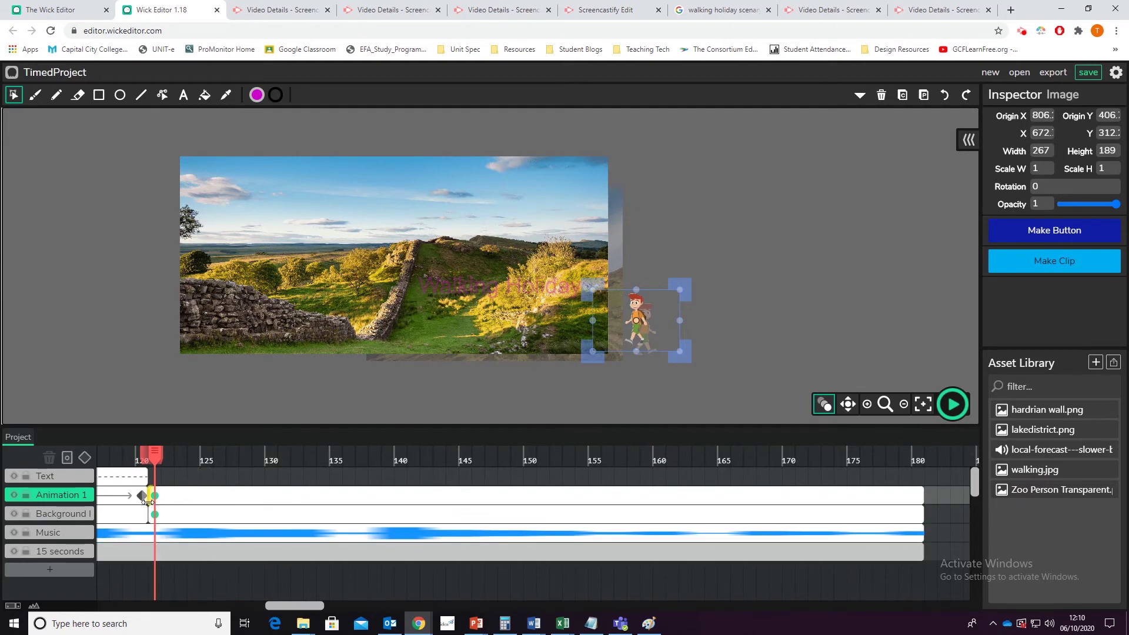
{"action": "left_click", "coordinate": [84, 457]}
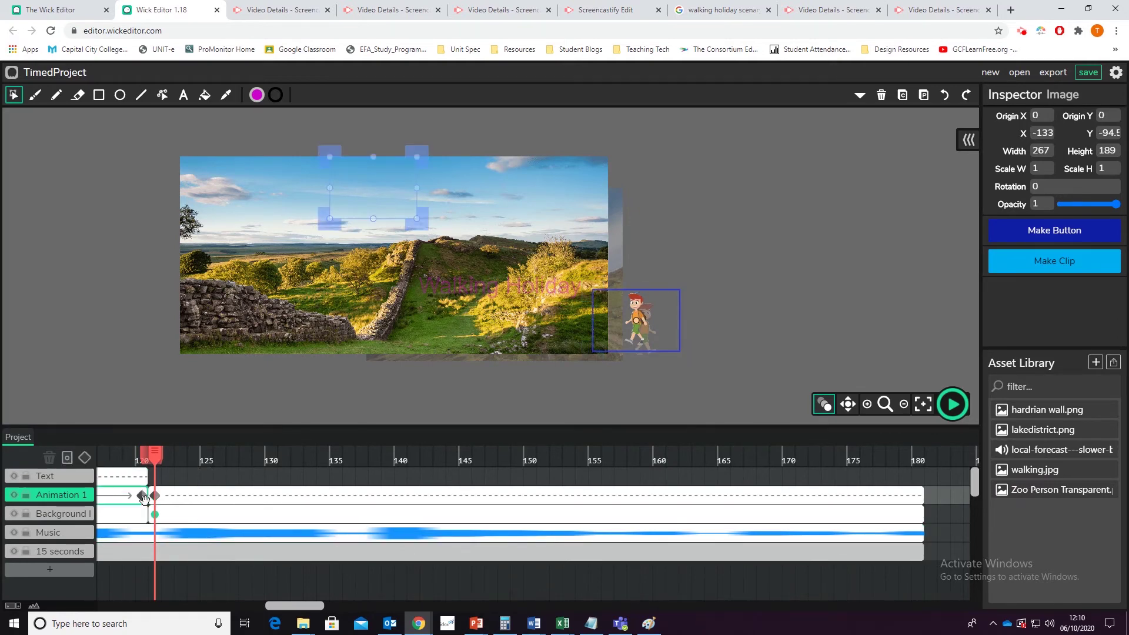
Step: Add a tween keyframe at frame 180 with the character moved straight across to just outside the background's left edge
{"action": "left_click", "coordinate": [155, 495]}
{"action": "left_click_drag", "start_coordinate": [154, 453], "coordinate": [723, 456]}
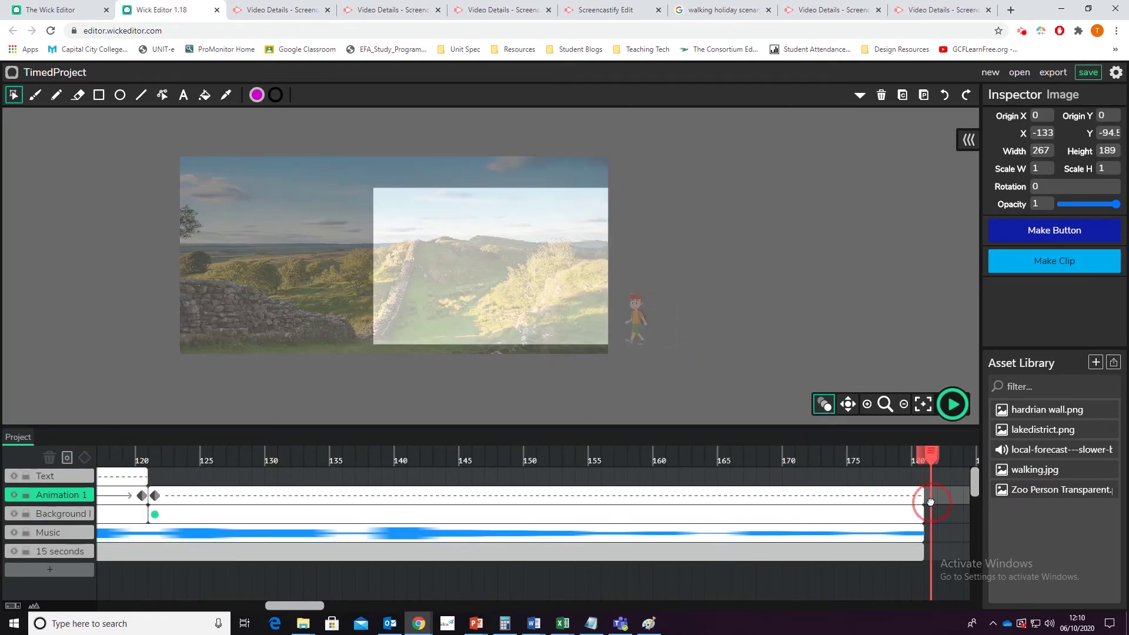
{"action": "left_click", "coordinate": [917, 496]}
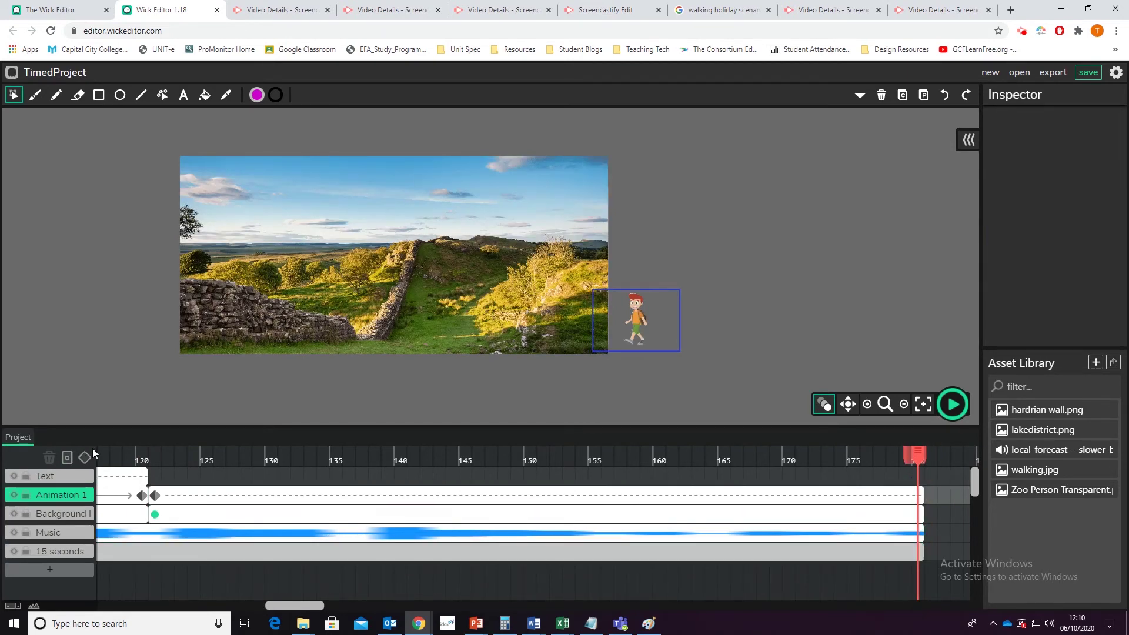
{"action": "left_click", "coordinate": [84, 456]}
{"action": "left_click_drag", "start_coordinate": [637, 329], "coordinate": [158, 328]}
{"action": "left_click", "coordinate": [872, 375]}
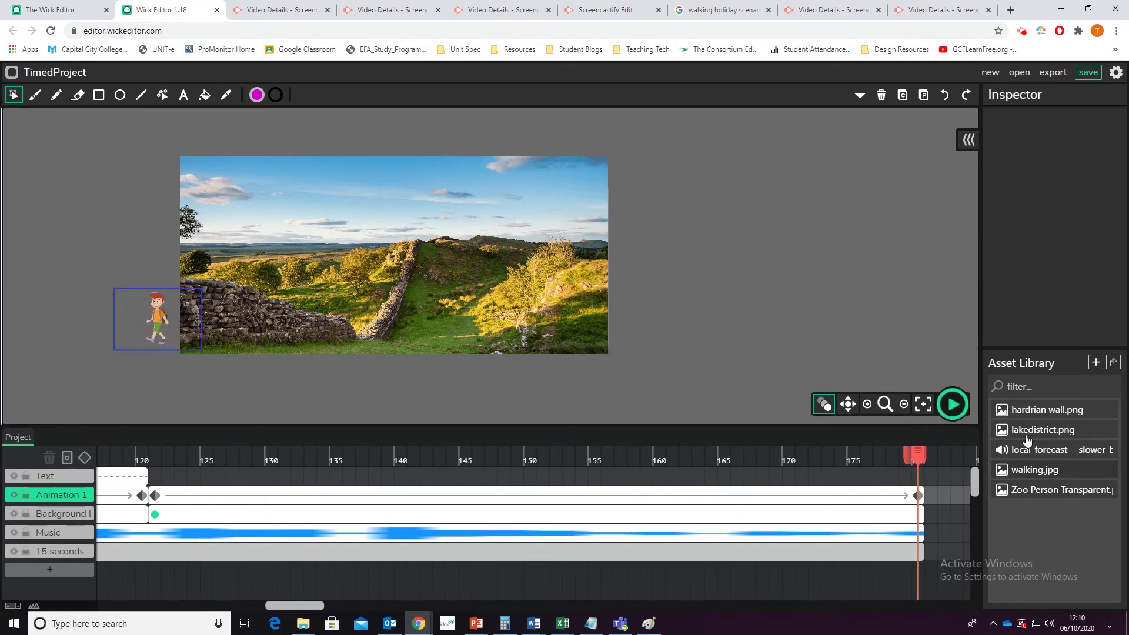
Step: Preview the whole animation with its music and stop playback
{"action": "left_click", "coordinate": [969, 410]}
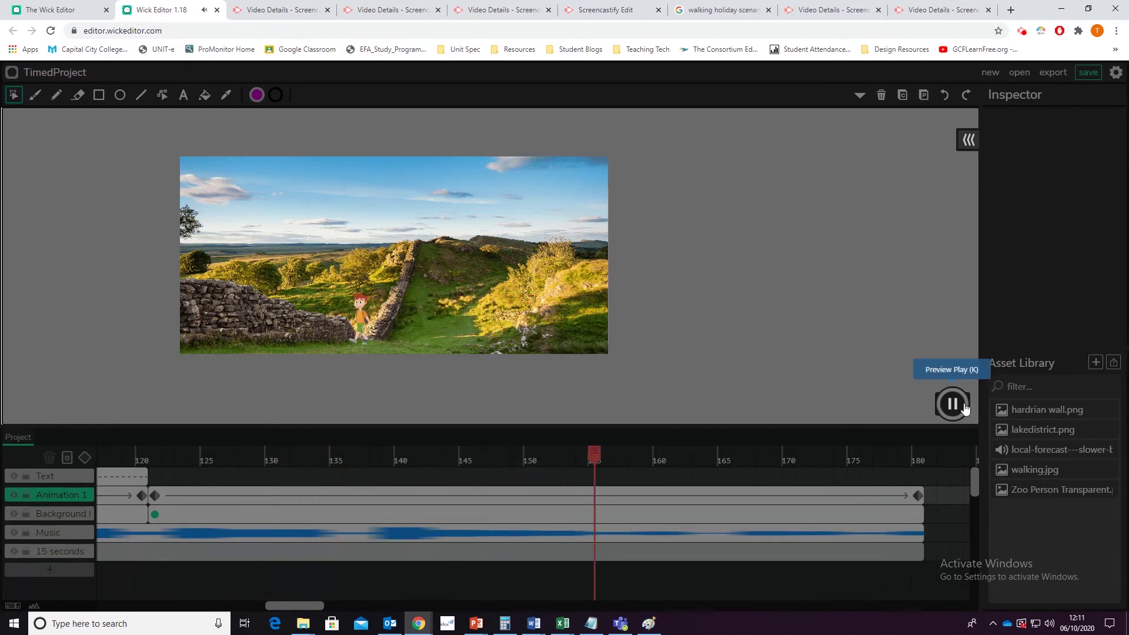
{"action": "left_click", "coordinate": [953, 405]}
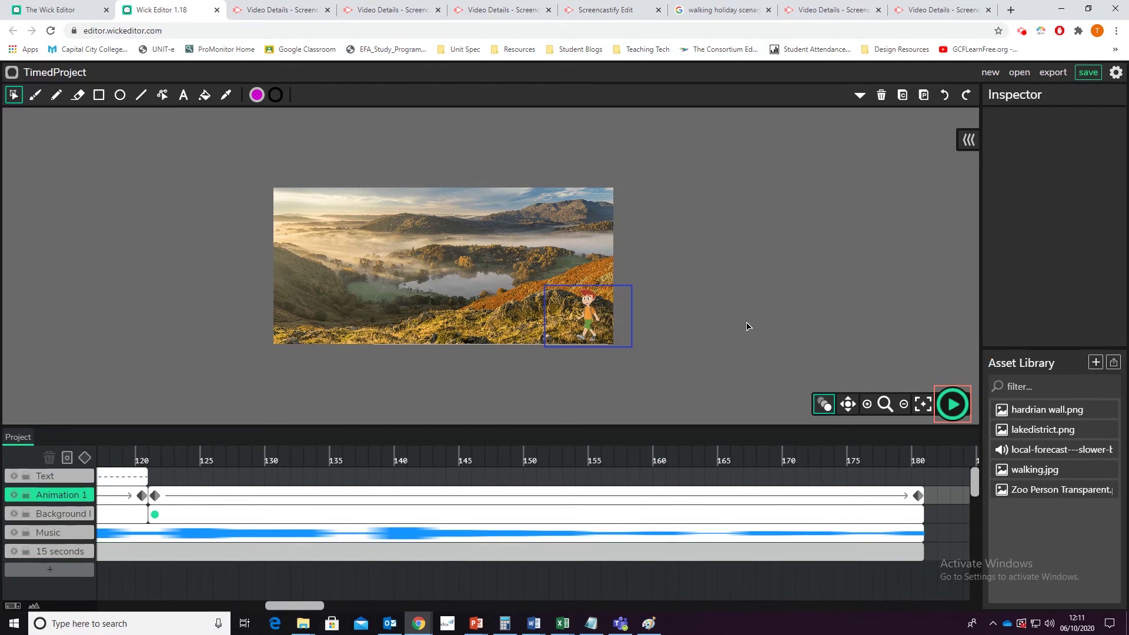
{"action": "left_click", "coordinate": [859, 297]}
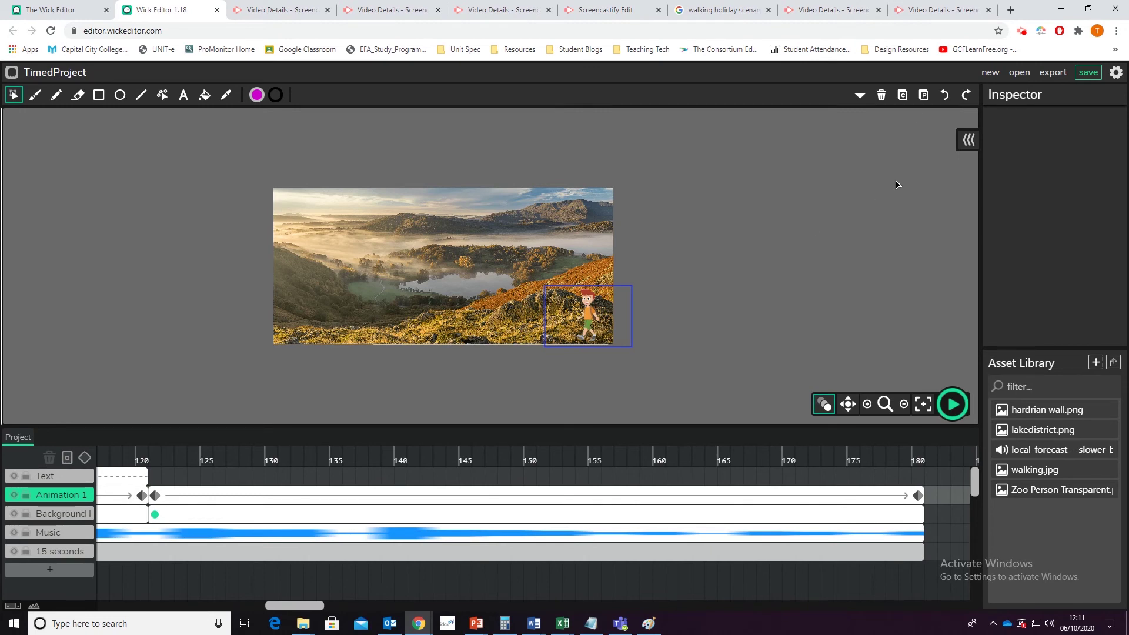
Step: Export TimedProject as an MP4 video, then check the downloaded file in VLC media player and close the player
{"action": "left_click", "coordinate": [1056, 77]}
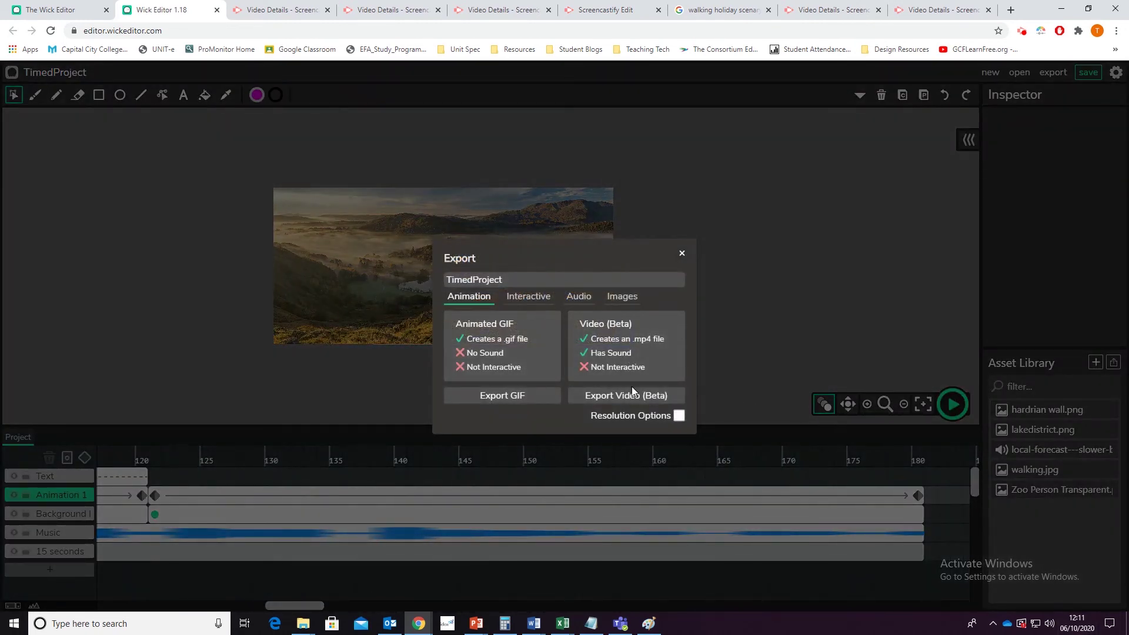
{"action": "left_click", "coordinate": [631, 400]}
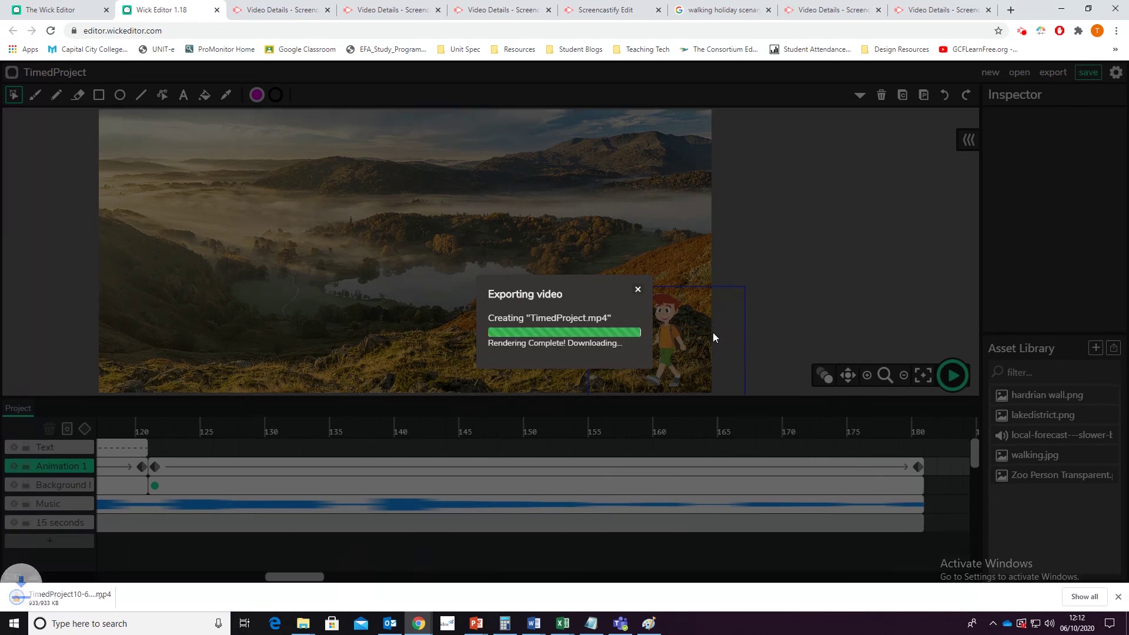
{"action": "left_click", "coordinate": [66, 600]}
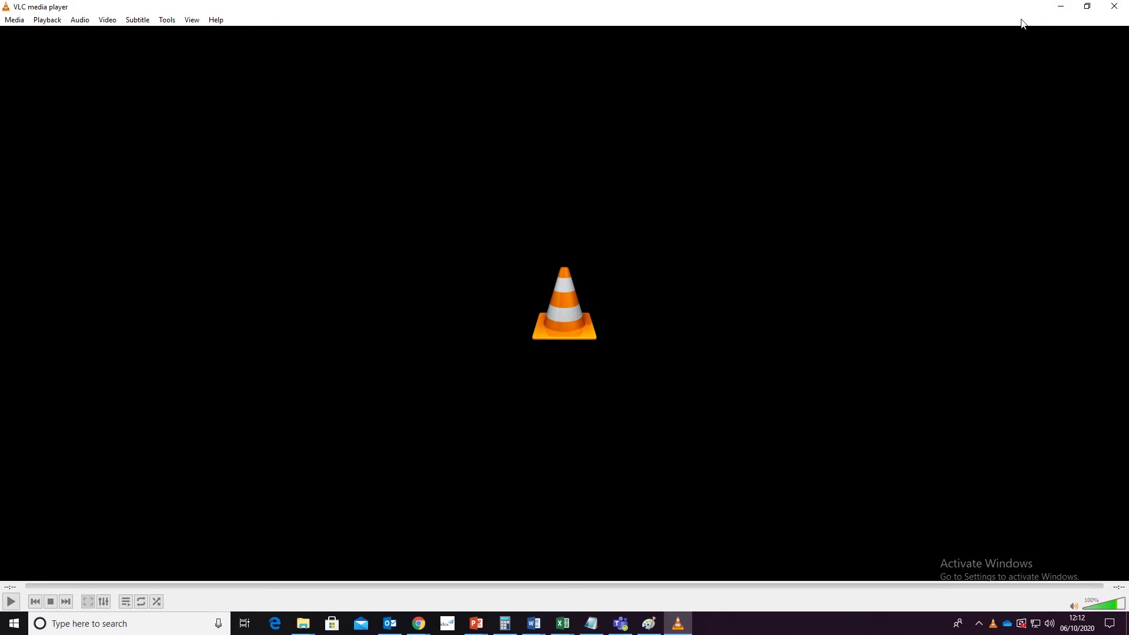
{"action": "left_click", "coordinate": [1112, 8]}
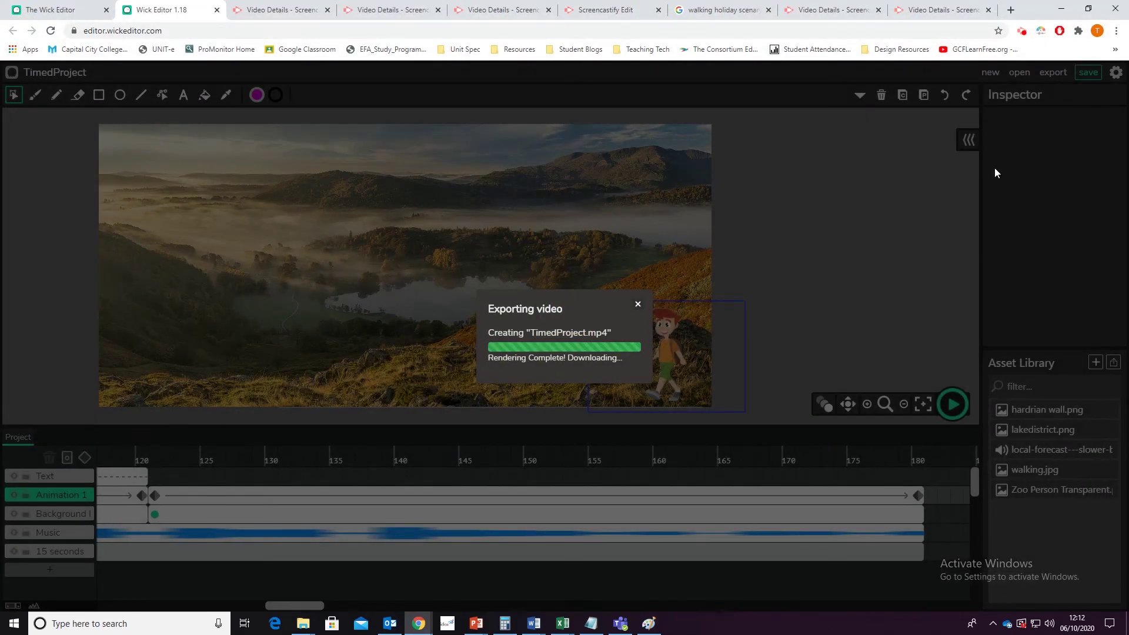